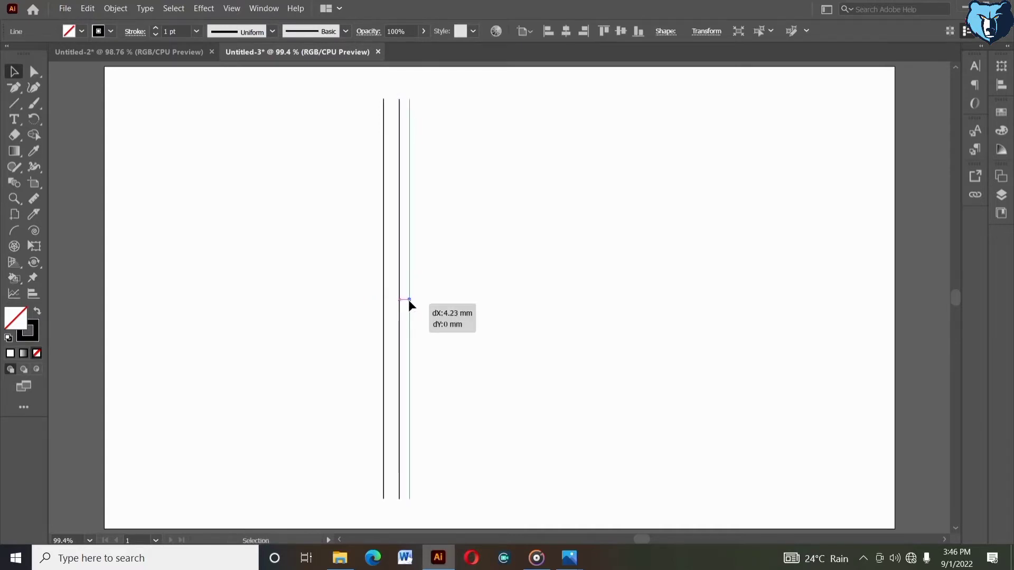
Repeat the offset copy of the vertical line several times to build a row of evenly spaced vertical lines
click(433, 299)
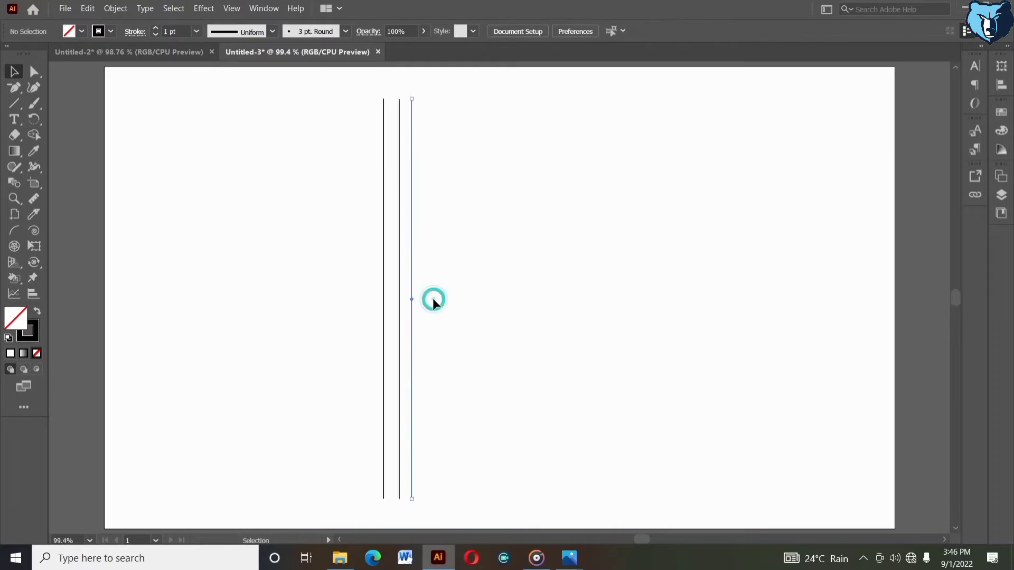
drag(357, 227, 440, 252)
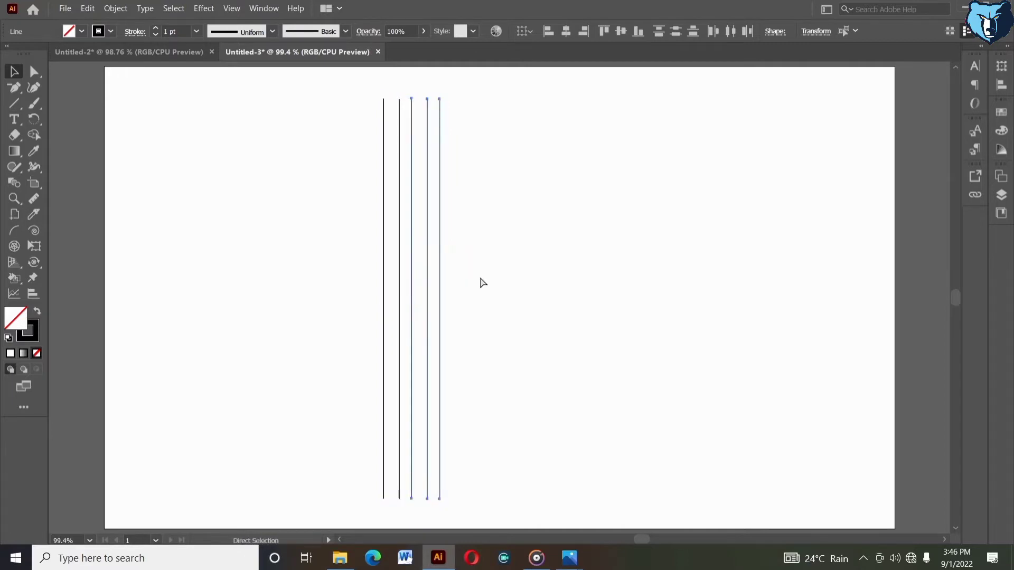
key(ctrl+d)
key(ctrl+d)
click(516, 115)
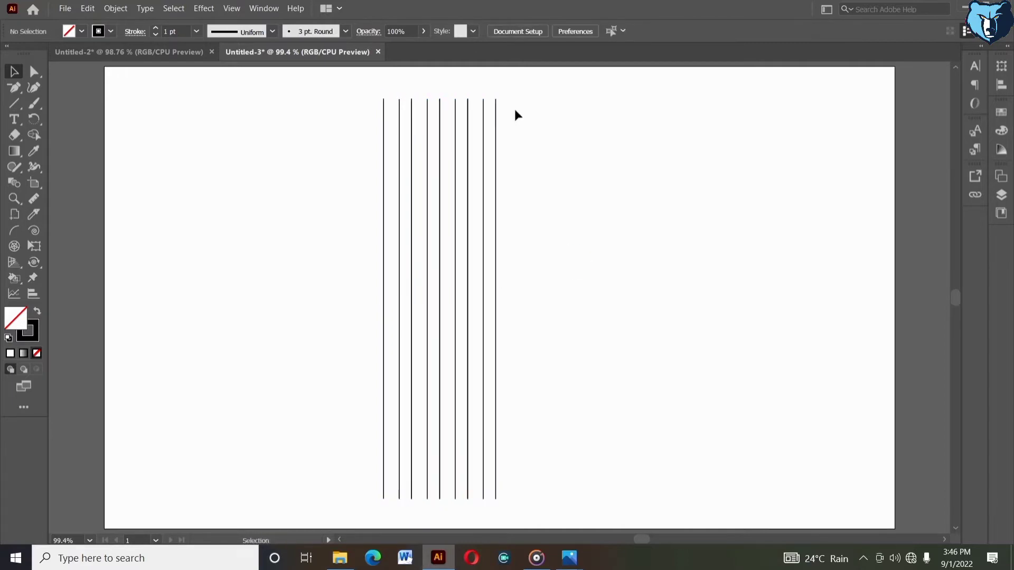
Select the rightmost vertical line and delete it
drag(490, 87, 514, 132)
key(Delete)
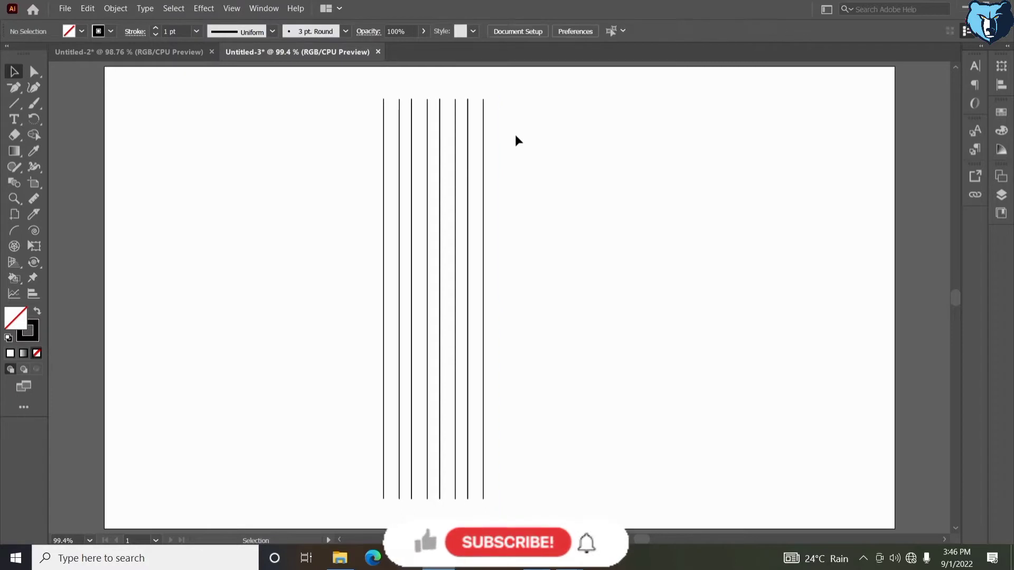
Group the eight vertical lines and center them horizontally and vertically on the artboard
drag(324, 131, 568, 208)
click(620, 32)
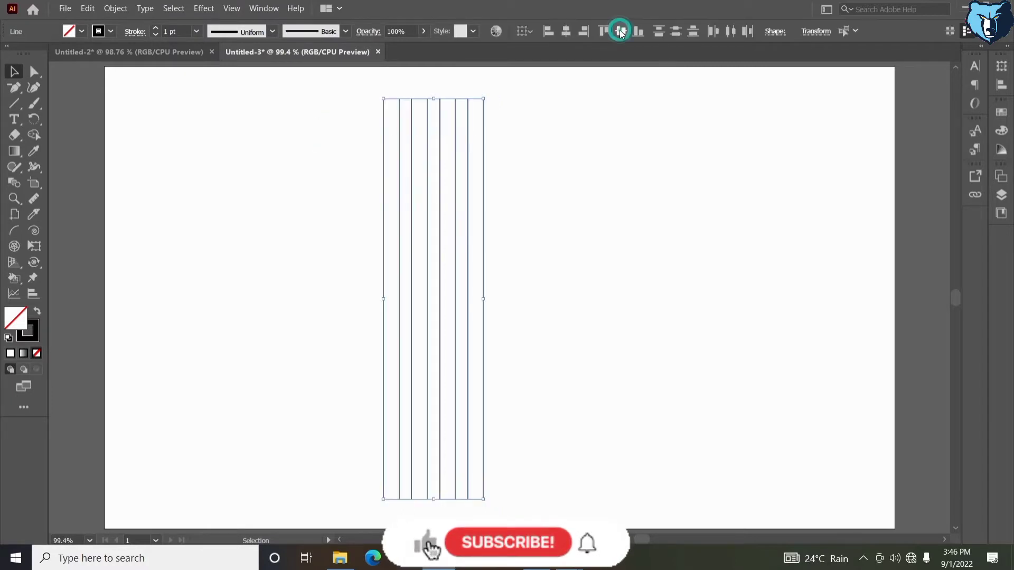
right_click(565, 158)
click(591, 228)
click(570, 30)
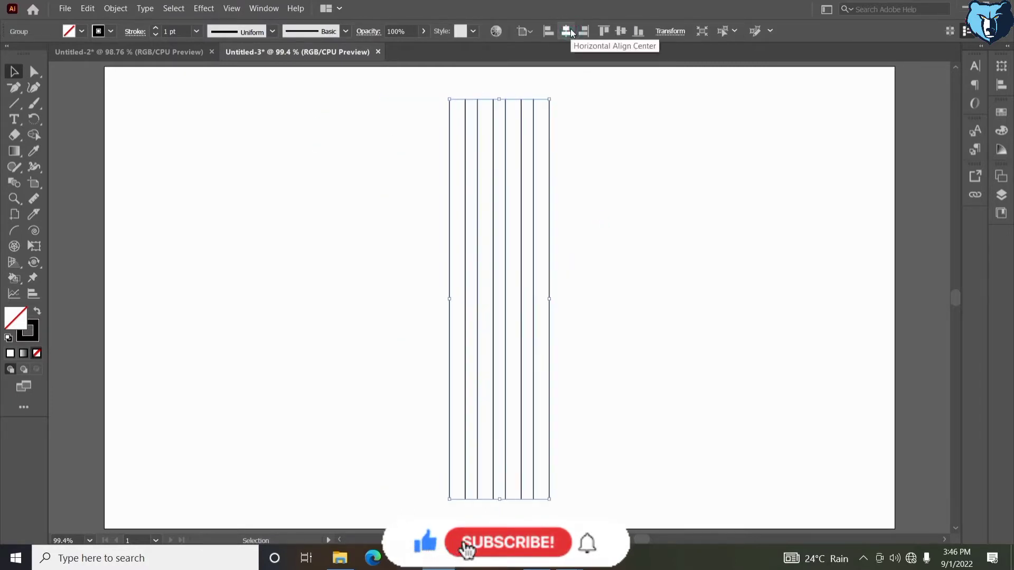
click(631, 124)
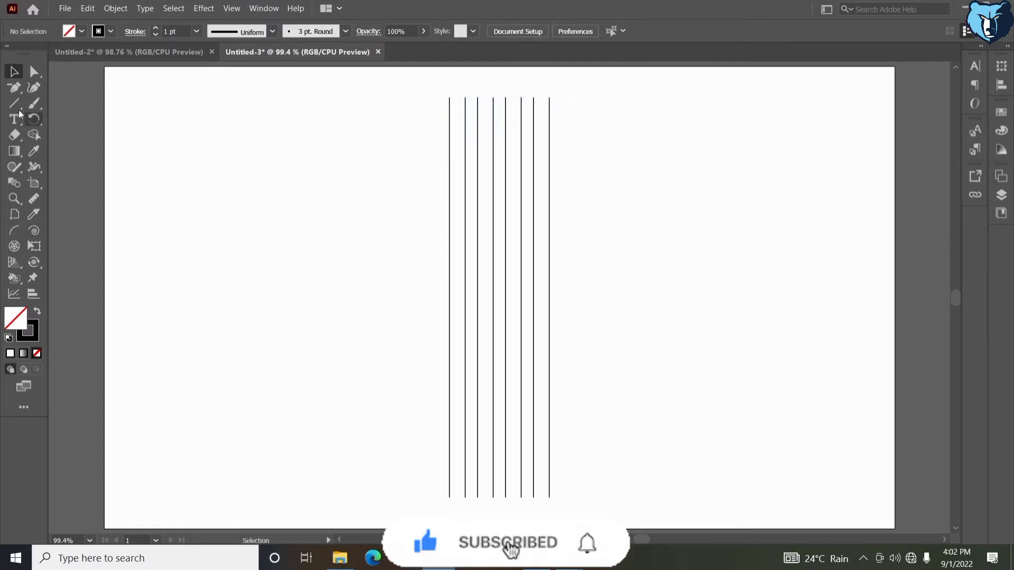
Draw a vertical line to the left of the group with the Line tool
click(14, 103)
drag(267, 97, 308, 469)
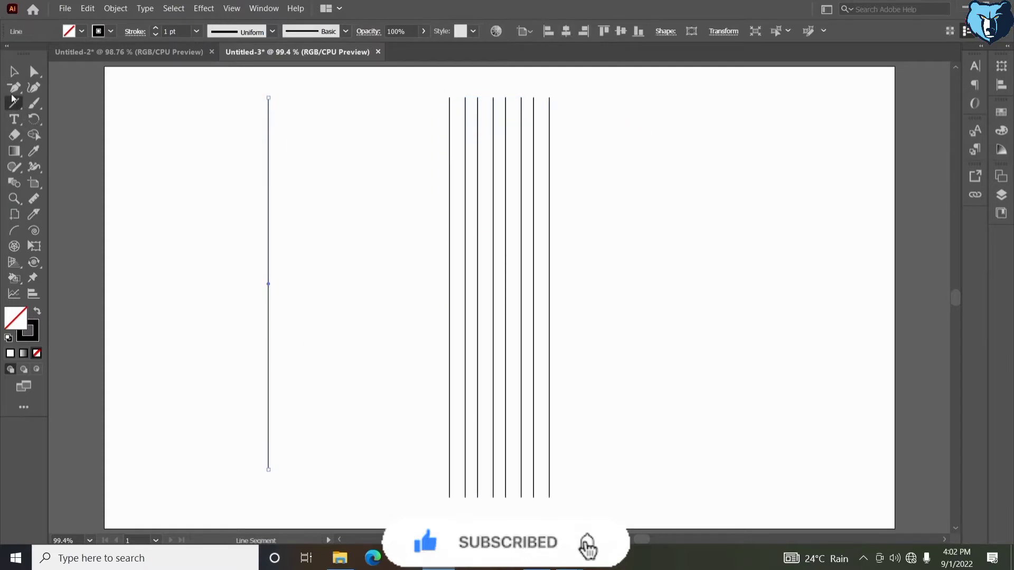
Copy the new line to the right to make four parallel vertical lines
click(14, 71)
click(180, 204)
drag(269, 284, 286, 286)
click(301, 291)
drag(250, 209, 331, 228)
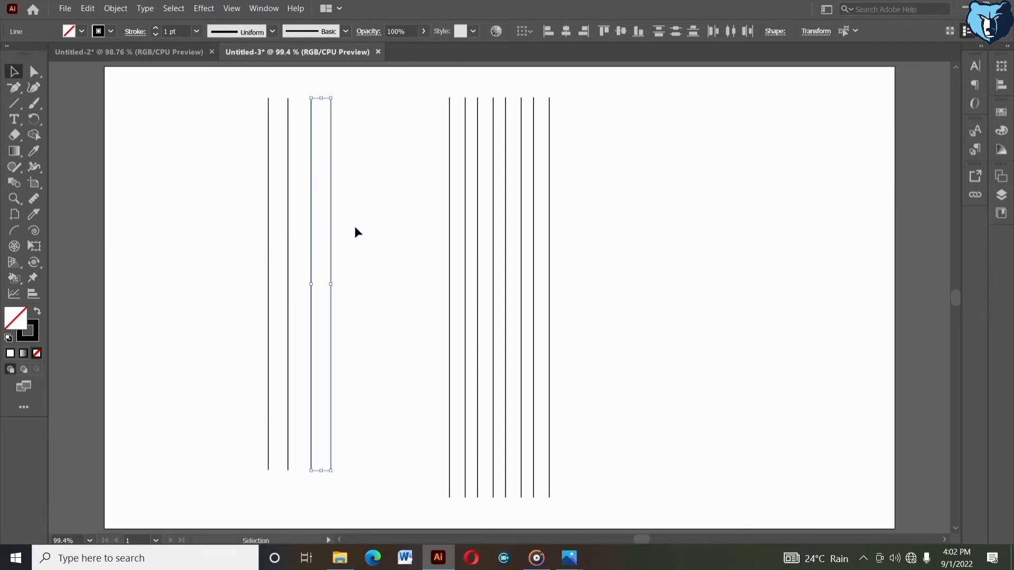
Nudge the two selected lines two steps left and back again
key(Left)
key(Left)
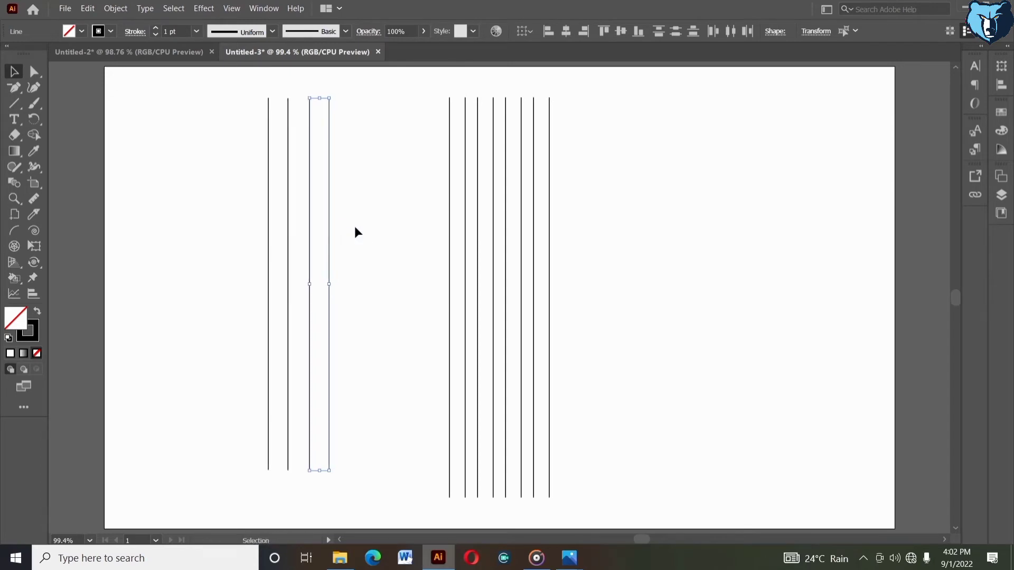
key(Right)
key(Right)
click(354, 232)
Select the four new vertical lines and group them
drag(226, 157, 382, 238)
right_click(381, 239)
click(415, 310)
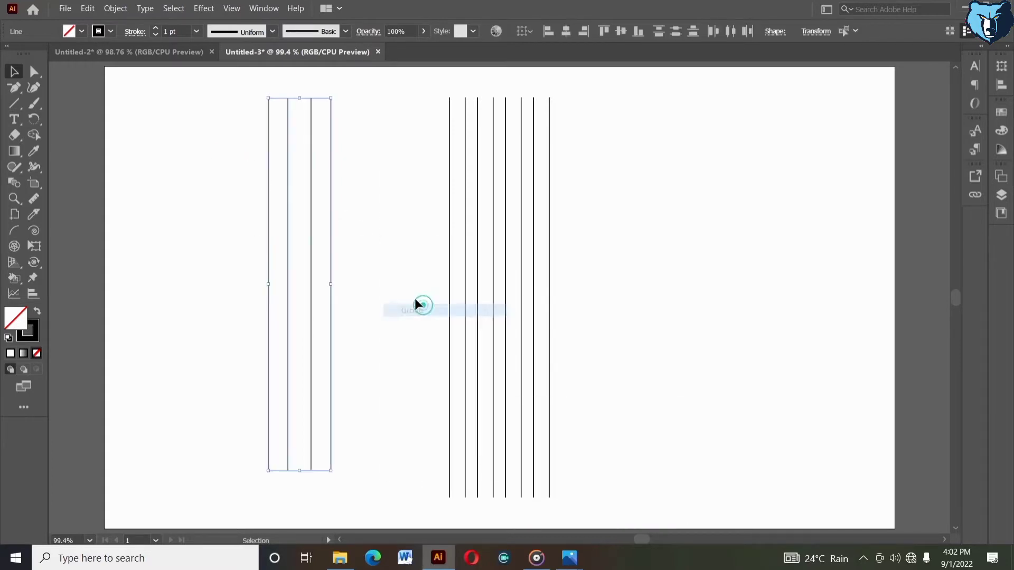
Rotate the four-line group by 120°
right_click(404, 292)
click(442, 419)
click(572, 448)
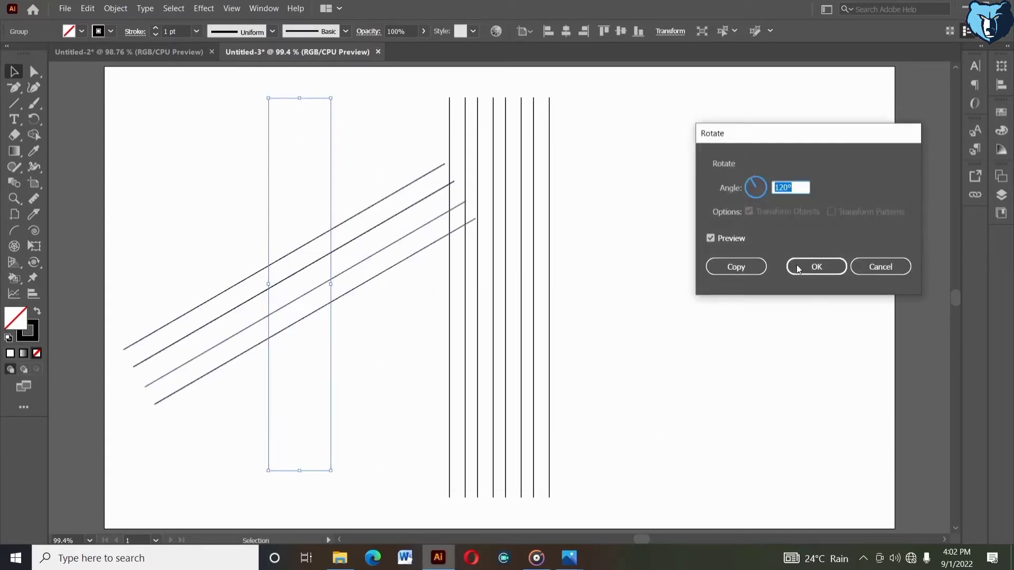
click(794, 272)
Reflect a copy of the rotated group across the vertical axis
right_click(663, 259)
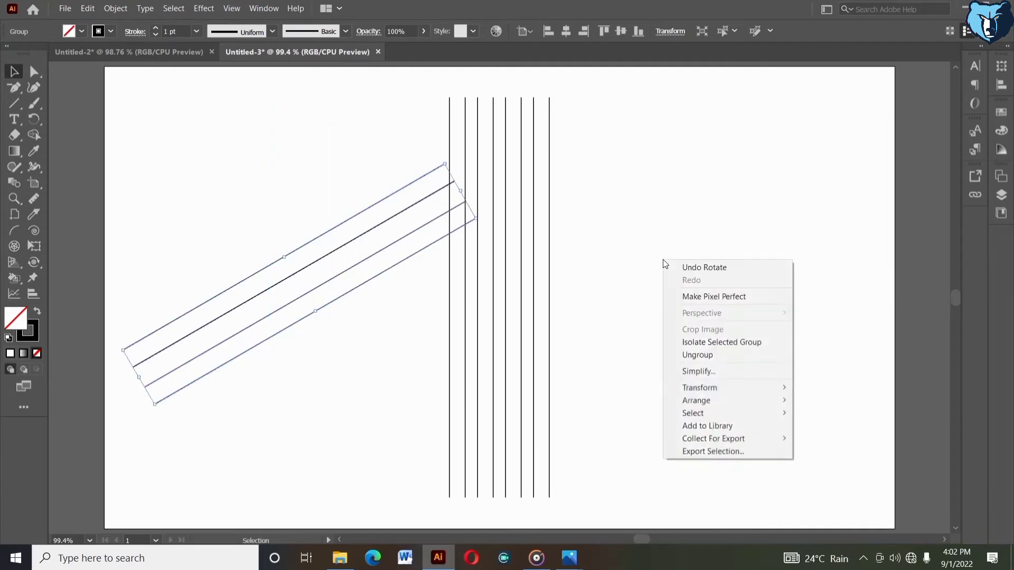
mouse_move(698, 383)
click(823, 426)
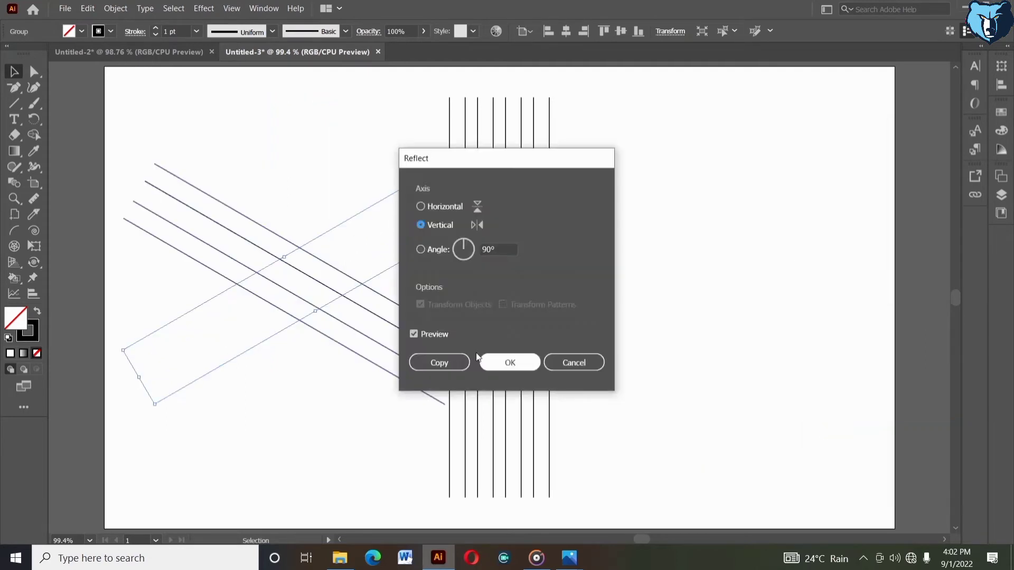
click(463, 355)
click(663, 324)
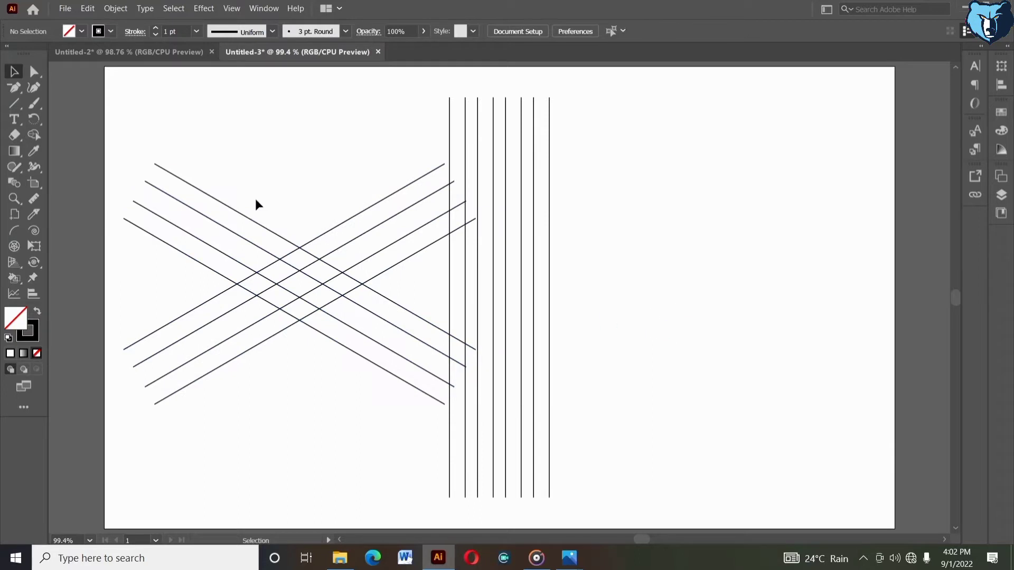
Select both diagonal line sets and group them together
drag(248, 195, 332, 355)
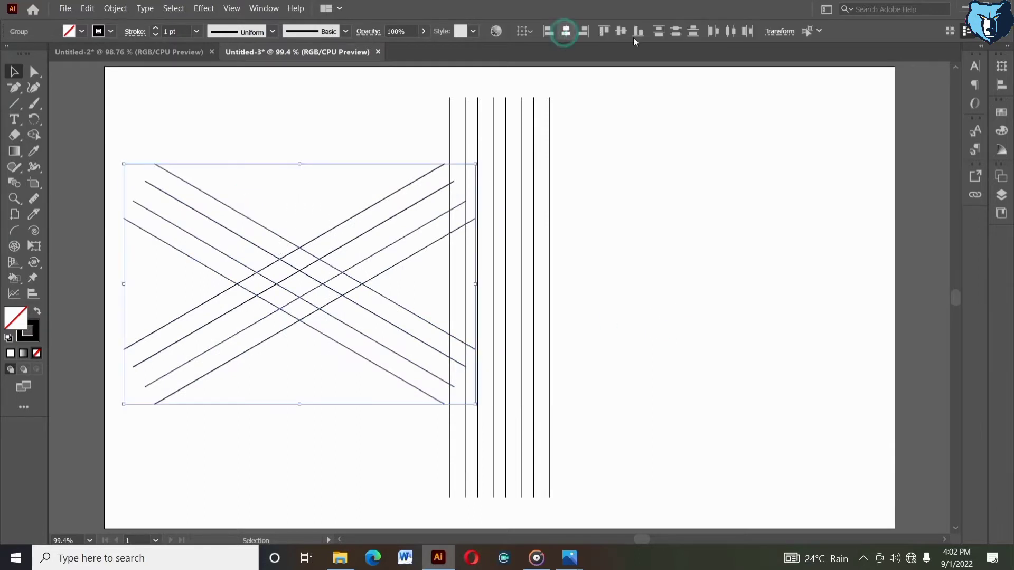
right_click(363, 131)
click(388, 219)
Align the diagonal group with the vertical lines by their horizontal and vertical centers
shift+click(493, 140)
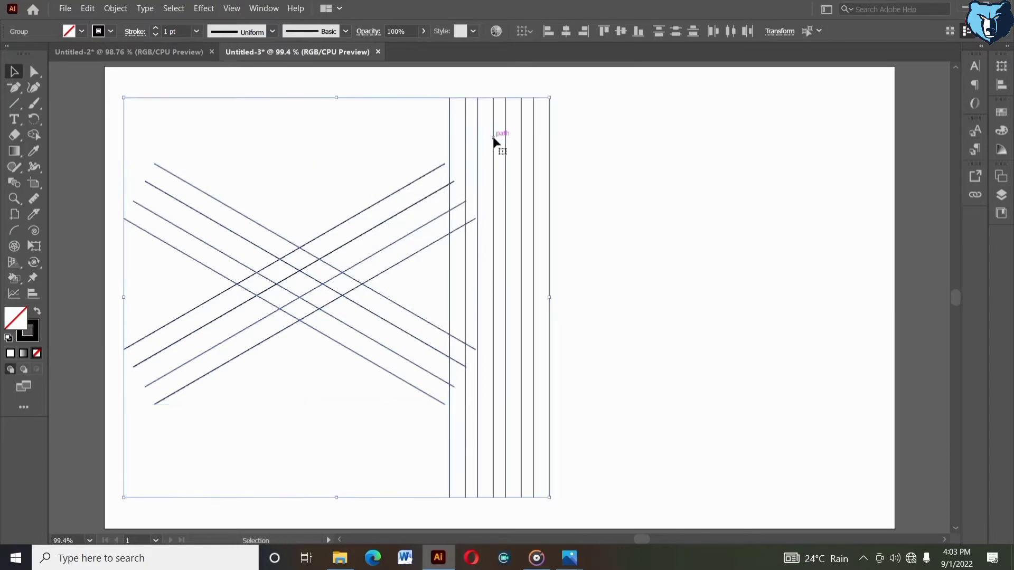
click(565, 31)
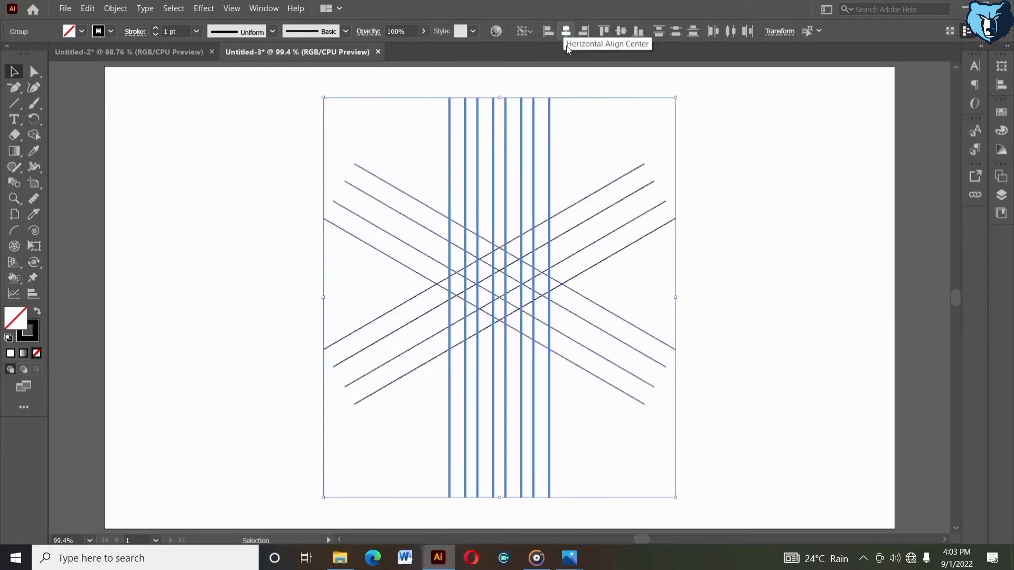
click(620, 32)
click(579, 178)
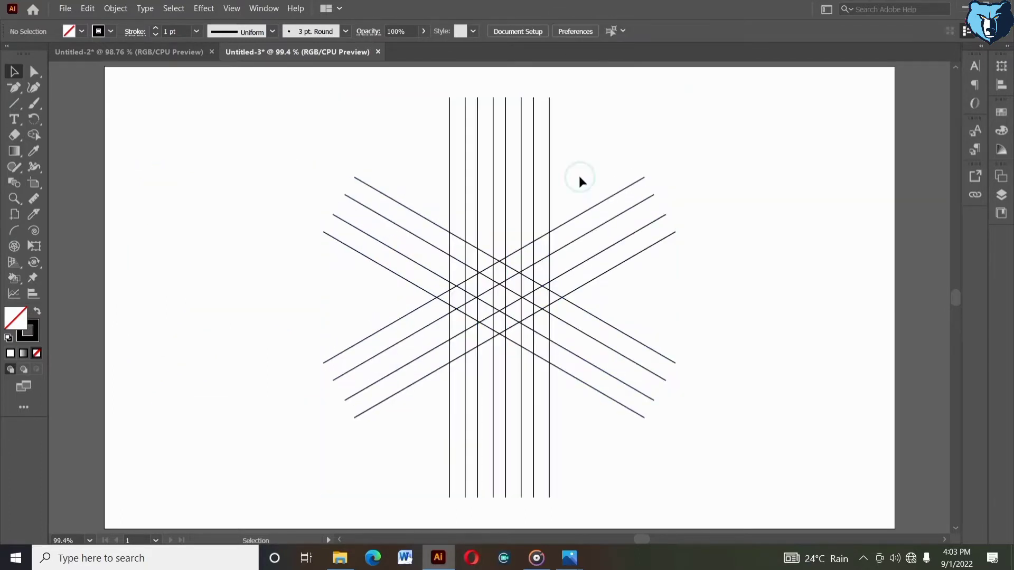
Nudge the diagonal group upward so it sits near the top of the vertical lines
click(619, 238)
key(shift+Up)
key(shift+Up)
key(shift+Up)
key(shift+Up)
key(shift+Up)
key(shift+Up)
key(shift+Up)
key(shift+Up)
key(shift+Up)
key(shift+Up)
key(shift+Up)
key(shift+Up)
key(shift+Up)
key(shift+Up)
key(shift+Up)
key(shift+Up)
key(shift+Up)
key(shift+Up)
key(shift+Up)
key(shift+Up)
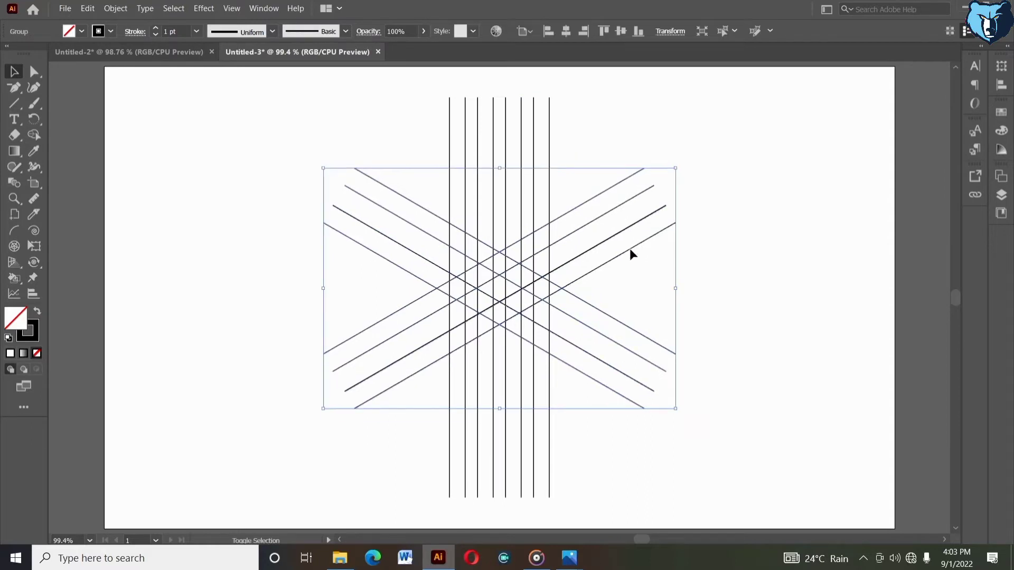
key(shift+Down)
key(shift+Down)
key(shift+Down)
key(shift+Down)
key(shift+Down)
key(shift+Down)
key(shift+Down)
key(shift+Down)
key(shift+Down)
key(shift+Down)
key(shift+Down)
key(shift+Down)
key(shift+Down)
key(shift+Down)
key(shift+Down)
key(shift+Down)
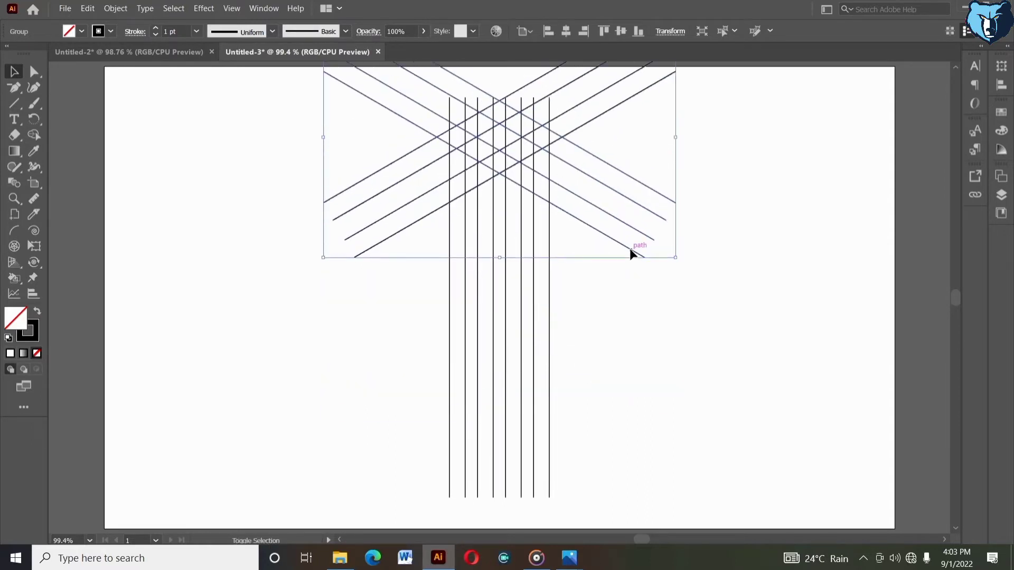
key(Up)
key(Up)
key(Up)
key(Up)
key(Up)
key(Up)
key(Up)
key(Up)
key(Up)
key(Up)
key(Up)
key(Up)
key(Up)
key(Up)
key(Up)
key(Up)
key(Up)
key(Up)
key(Up)
key(Up)
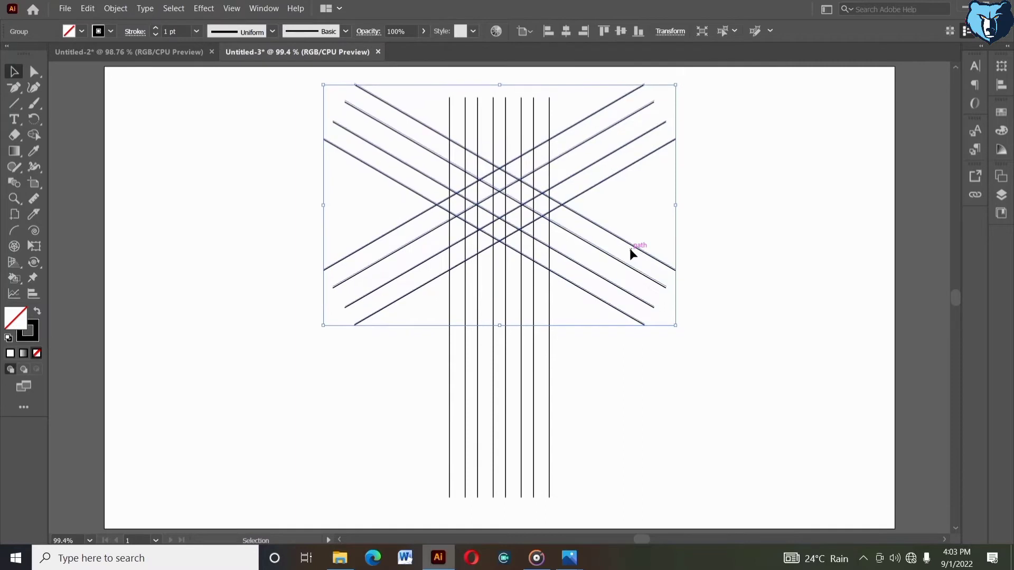
key(Up)
key(Up)
key(Up)
key(Up)
key(Up)
key(Up)
key(Up)
key(Up)
key(Up)
key(Up)
key(Up)
key(Up)
key(Up)
key(Up)
key(Up)
key(Up)
key(Up)
key(Up)
key(Up)
key(Up)
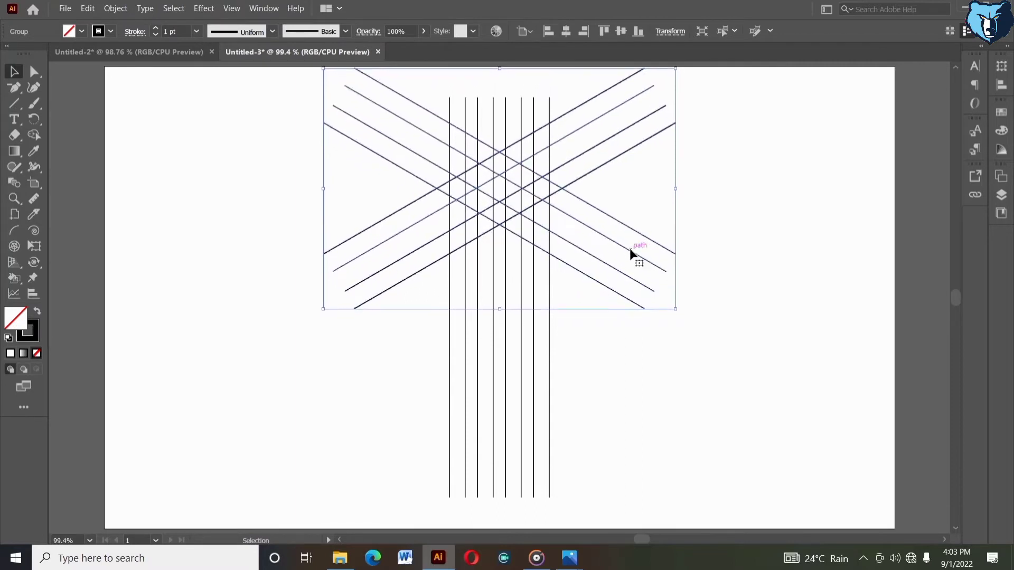
key(Up)
key(Up)
key(Up)
key(Up)
key(Up)
key(Up)
key(Up)
key(Up)
key(Up)
key(Up)
key(Up)
key(Up)
key(Up)
key(Up)
key(Up)
key(Up)
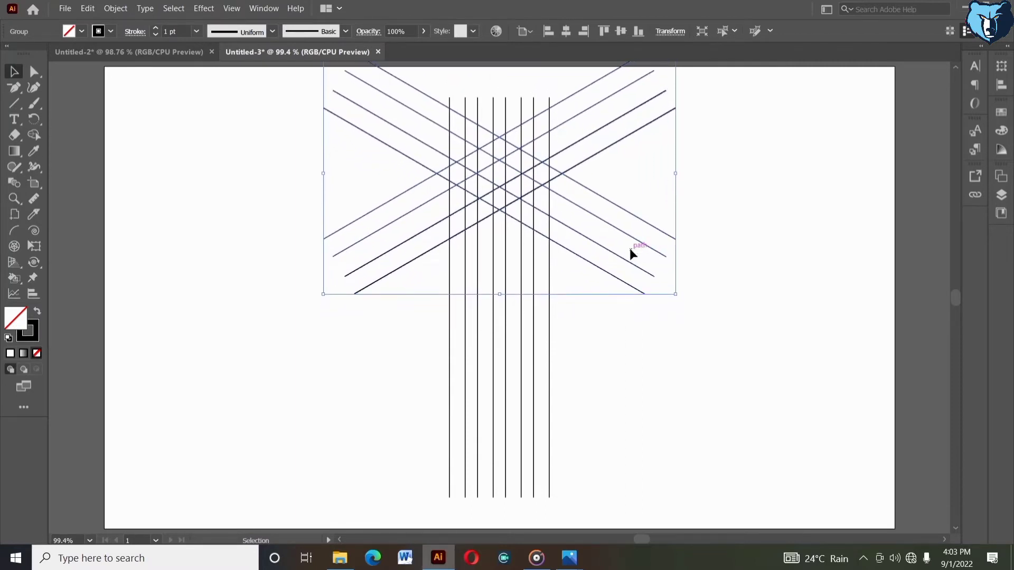
click(655, 315)
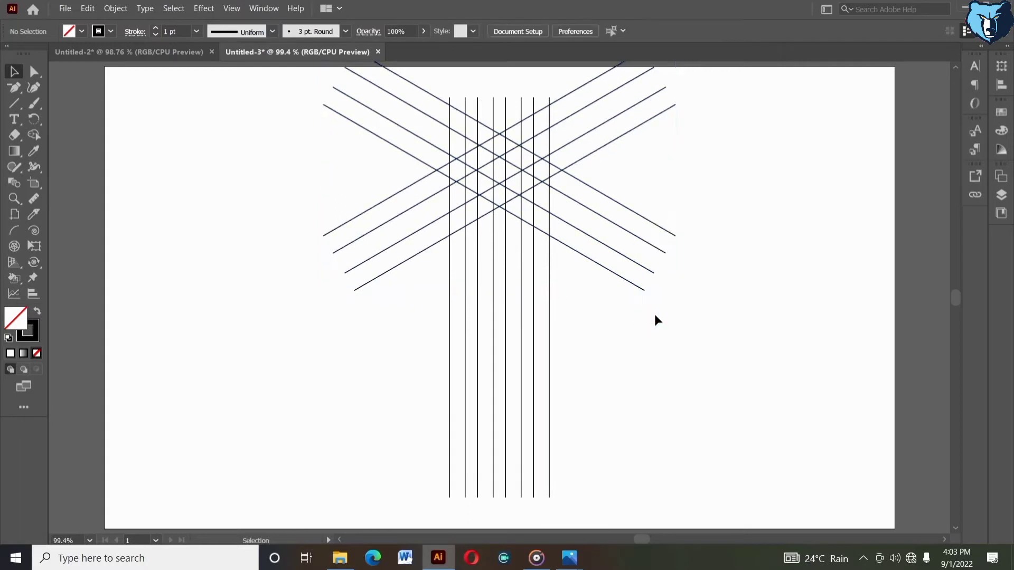
Nudge the diagonal group down by six small steps
click(605, 269)
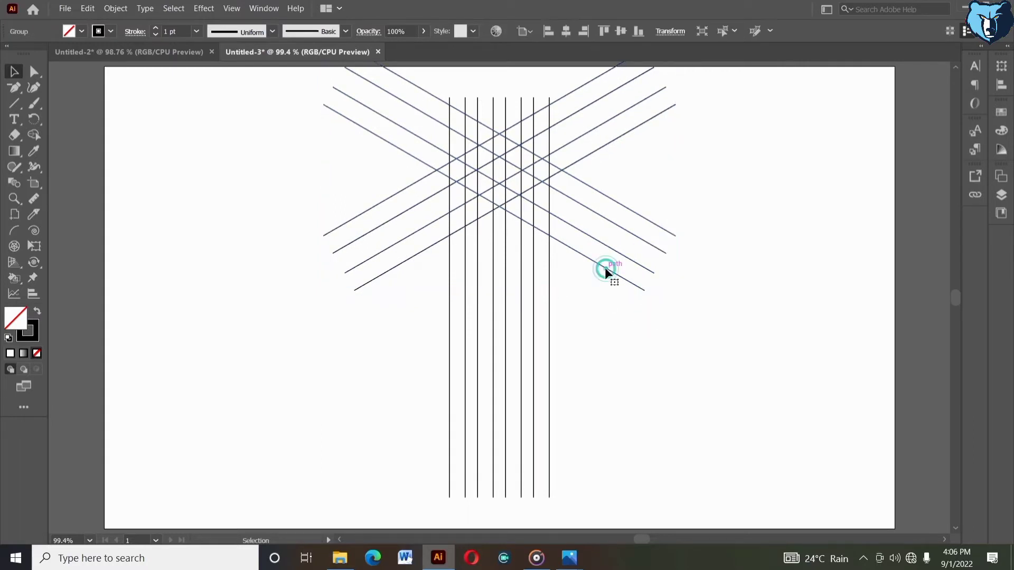
key(Down)
key(Down)
key(Down)
key(Down)
key(Down)
key(Down)
key(Down)
key(Down)
key(Down)
key(Down)
key(Down)
key(Down)
key(Down)
key(Down)
key(Down)
key(Down)
key(Down)
key(Down)
key(Down)
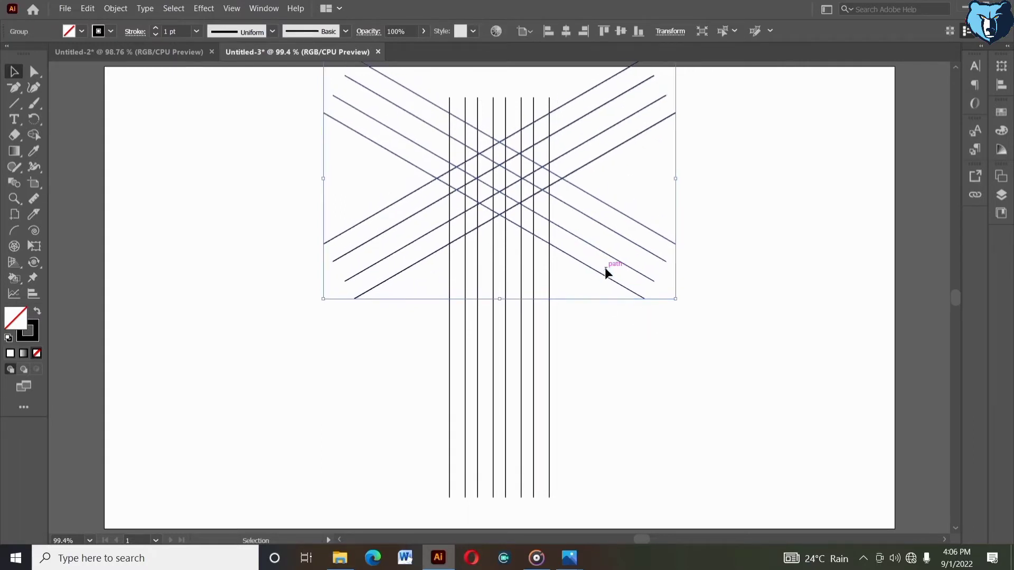
click(602, 310)
Ungroup the eight vertical lines
right_click(550, 290)
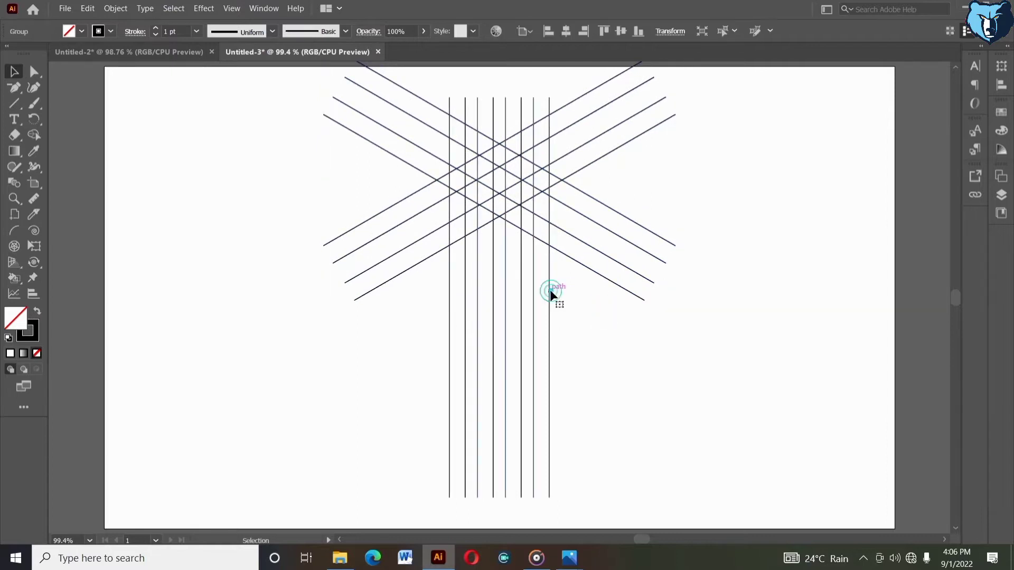
click(568, 385)
click(552, 386)
Select the three rightmost vertical lines and rotate a copy of them
drag(553, 386, 510, 388)
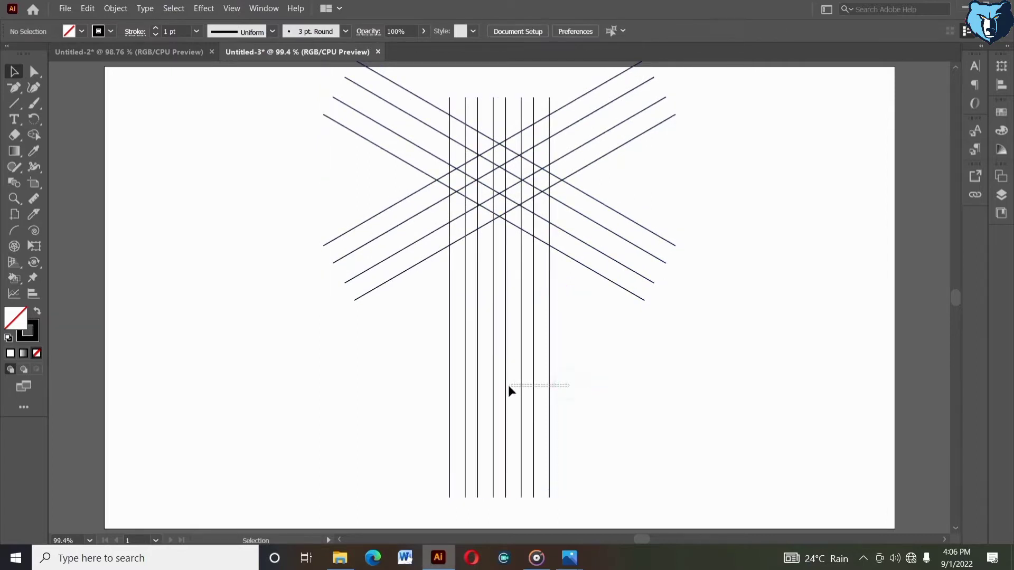
right_click(510, 388)
mouse_move(546, 316)
click(663, 344)
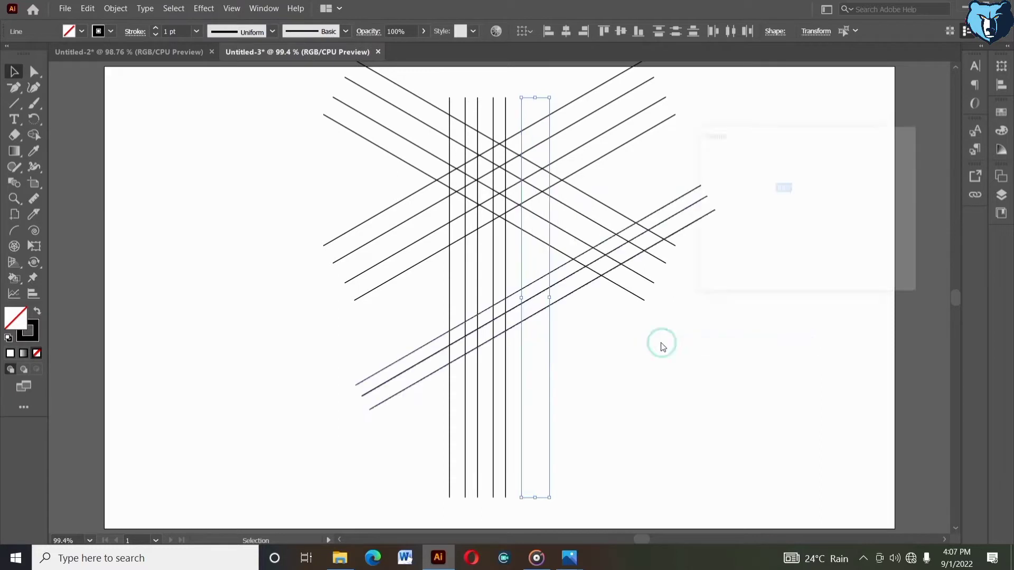
click(725, 270)
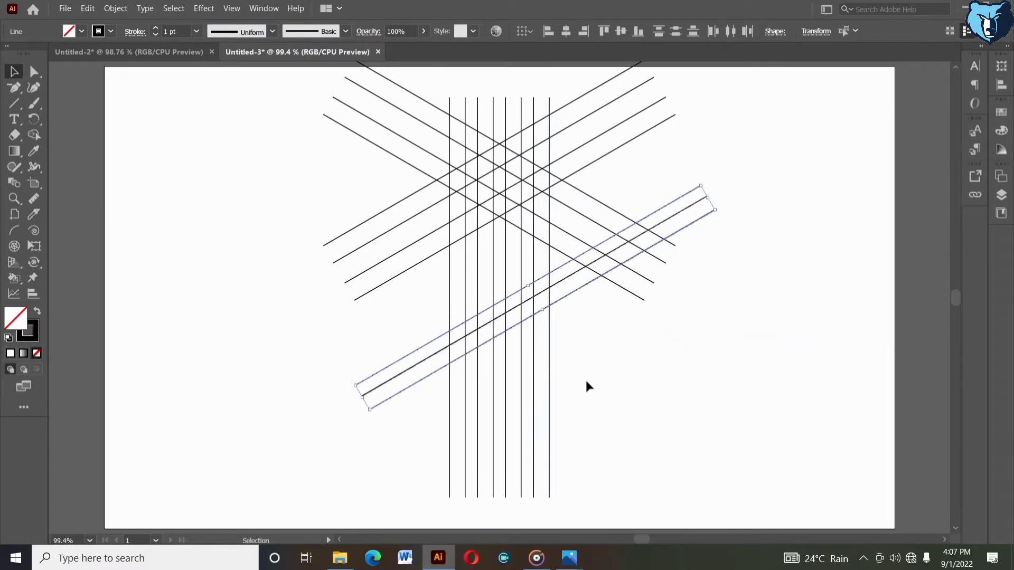
Select the eight vertical lines again and regroup them
drag(585, 380, 431, 454)
right_click(431, 455)
click(470, 286)
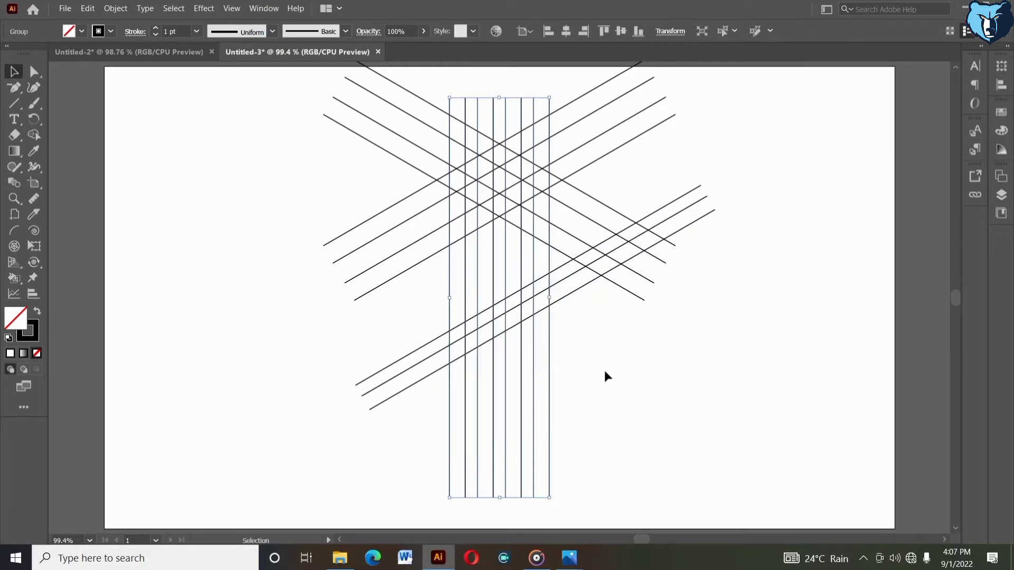
click(605, 373)
Try shifting the lowest new diagonal line down, then undo it
click(578, 297)
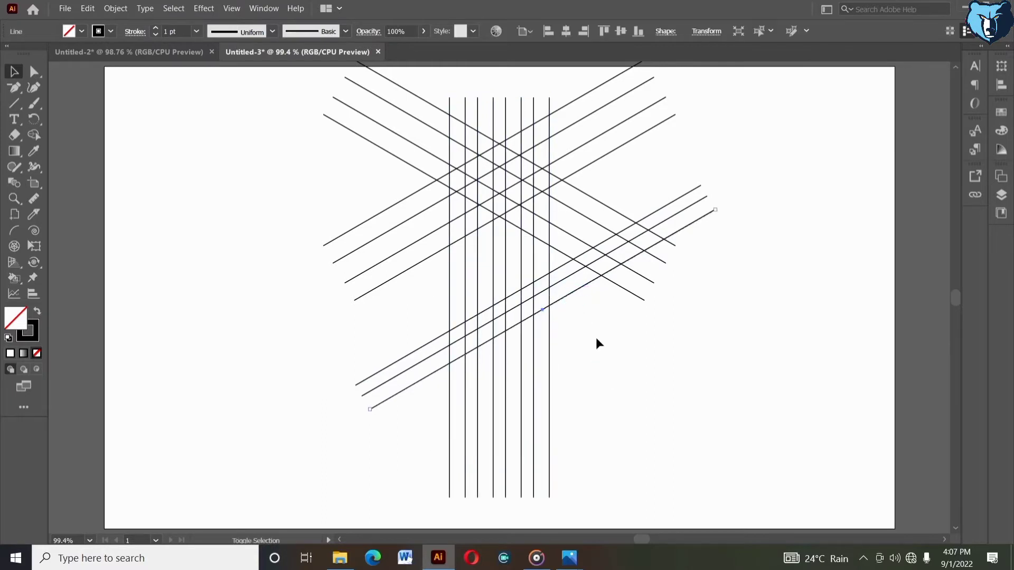
key(shift+Down)
key(ctrl+z)
key(ctrl+z)
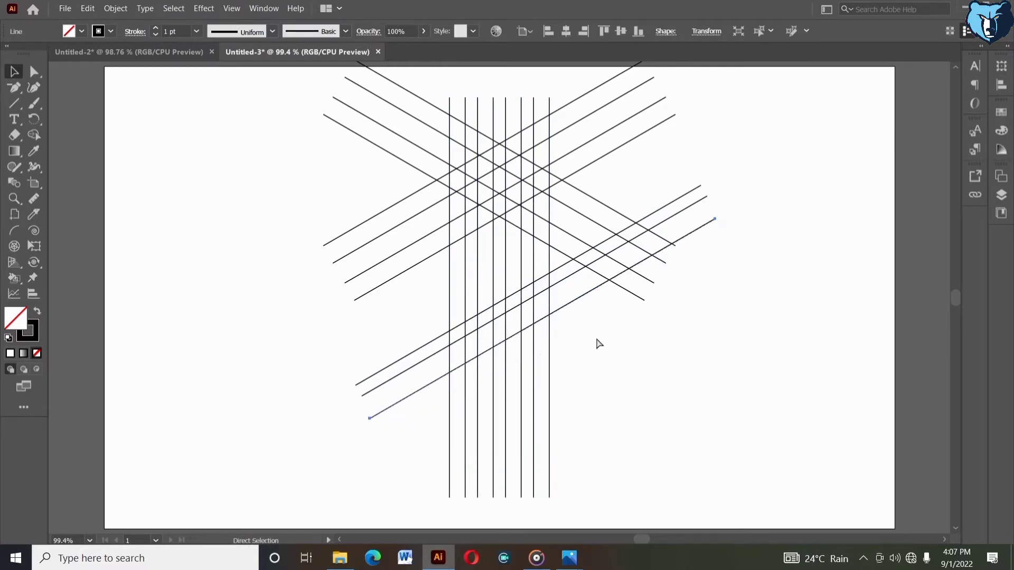
click(596, 335)
Select the three new diagonal lines and group them
drag(693, 157, 726, 232)
right_click(727, 232)
click(747, 300)
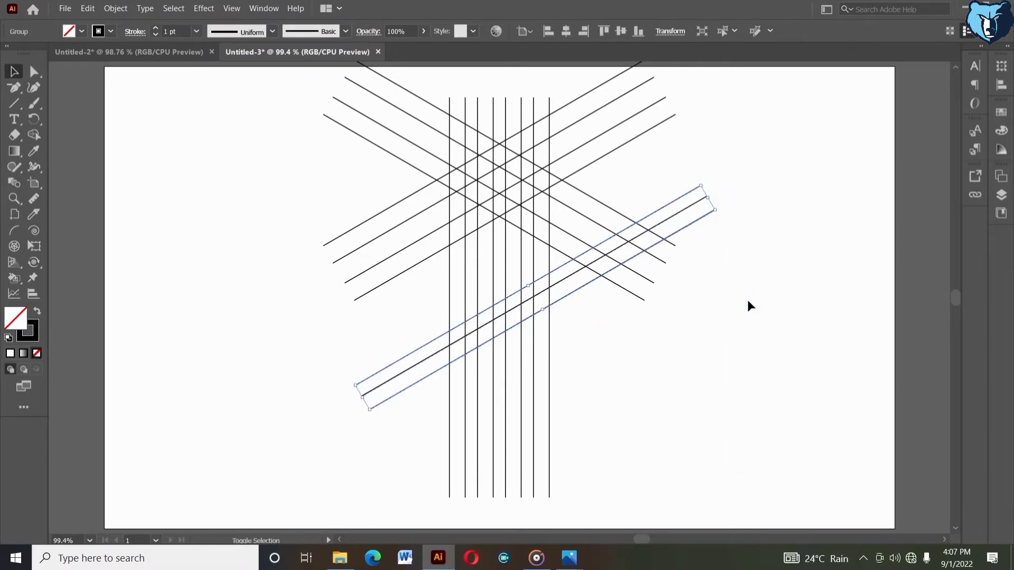
Move the group of three new diagonal lines further down
key(shift+Down)
key(shift+Down)
key(shift+Down)
key(shift+Down)
key(shift+Down)
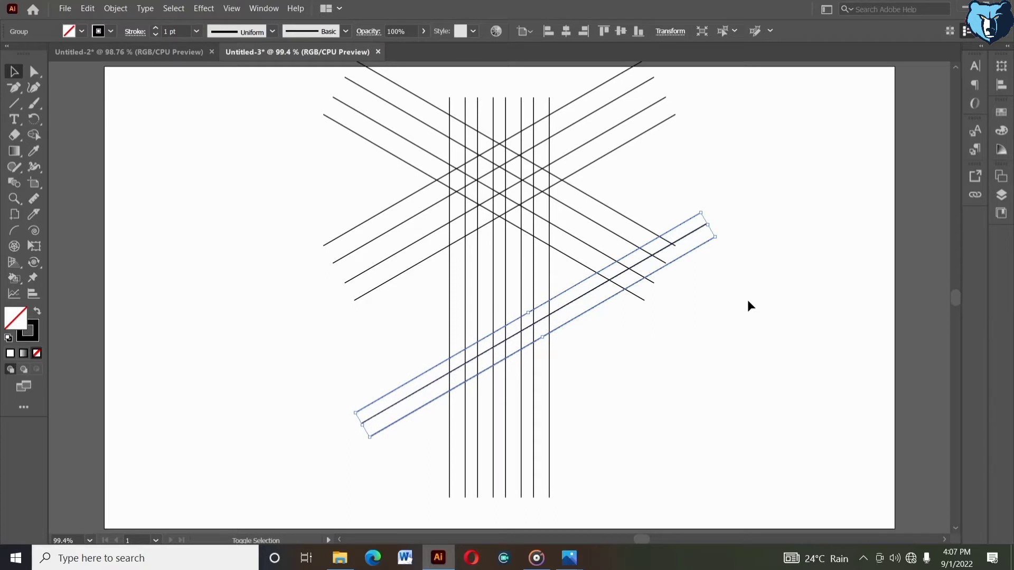
key(shift+Down)
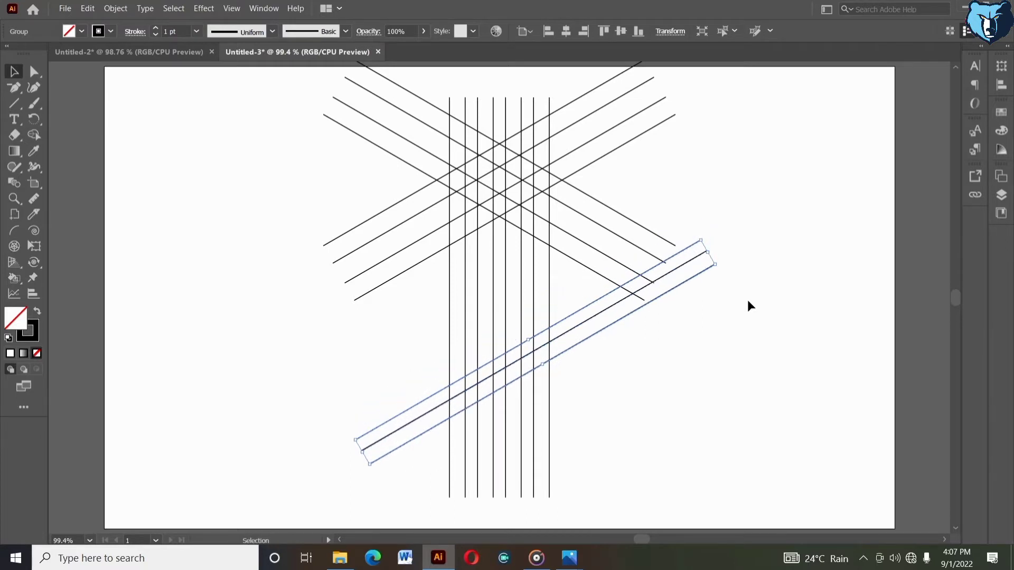
click(597, 445)
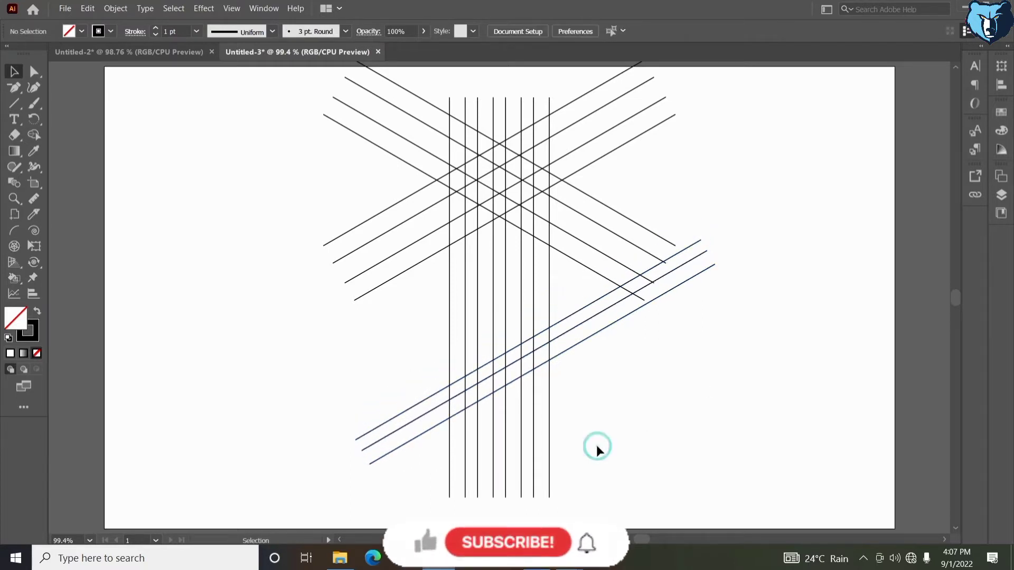
Select the diagonal group together with the vertical lines and align their horizontal centres
drag(406, 385, 554, 389)
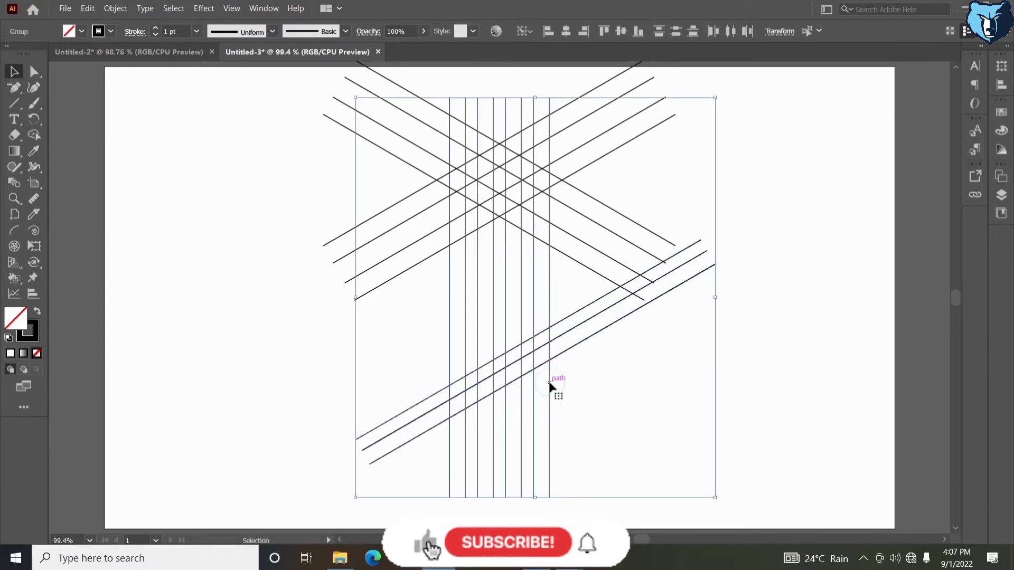
click(566, 30)
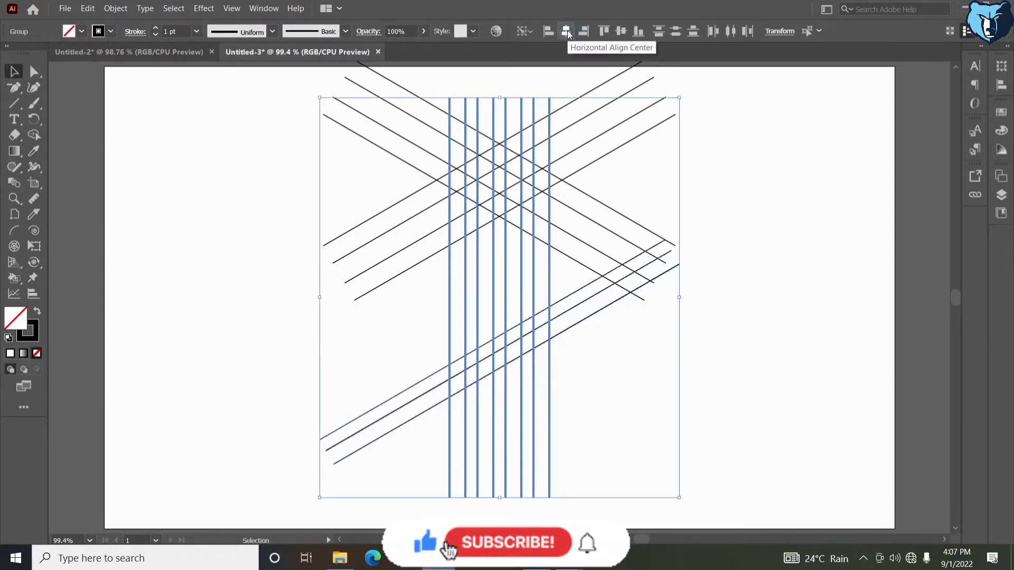
click(599, 394)
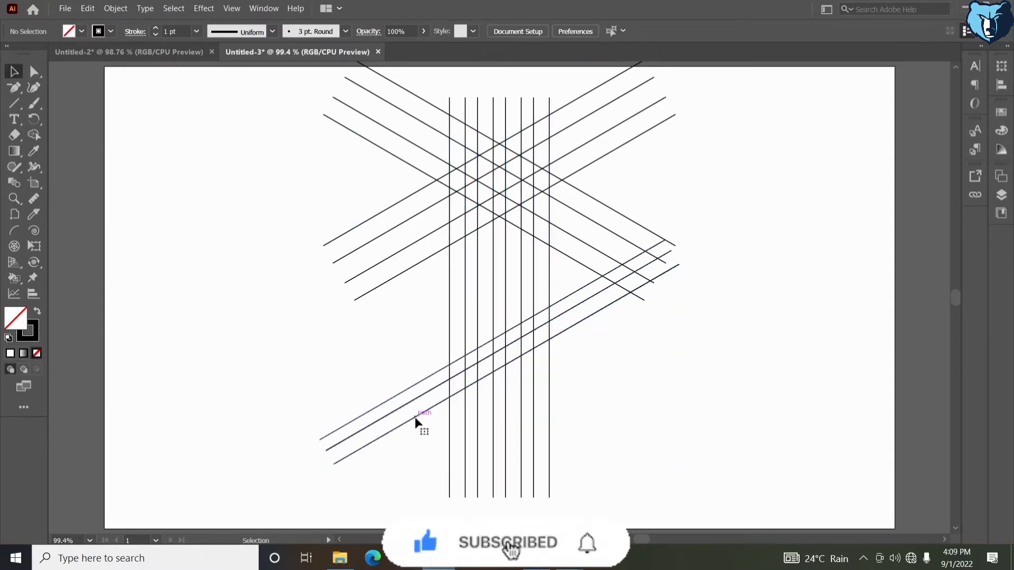
Nudge the three-line diagonal group down a little more
click(415, 420)
key(shift+Down)
key(shift+Down)
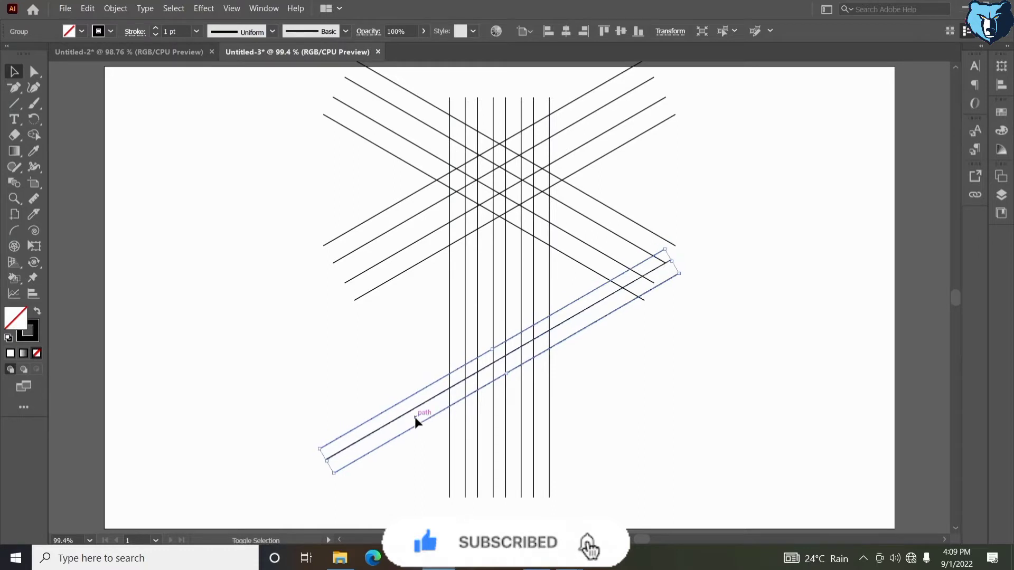
key(Down)
key(Down)
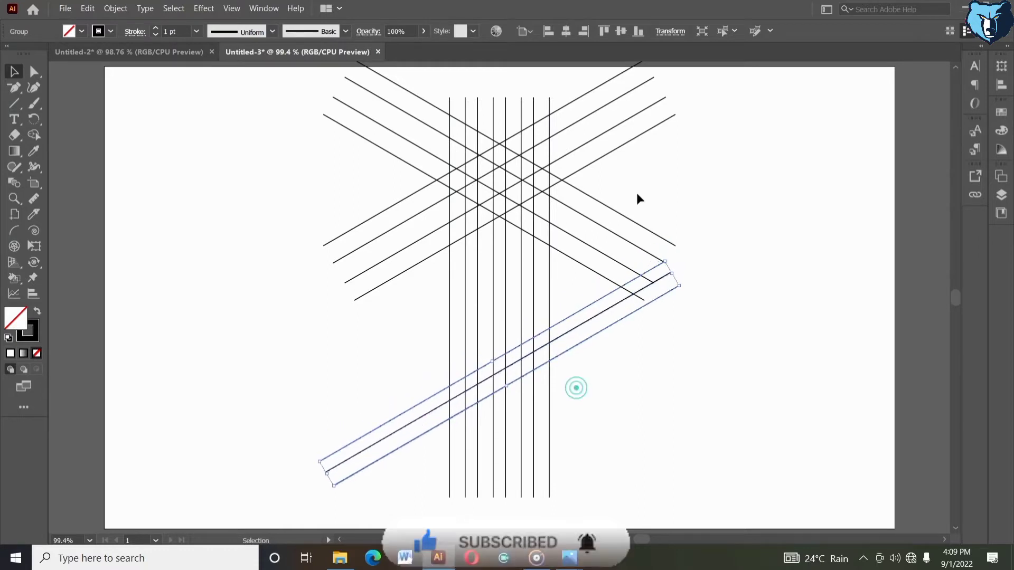
click(575, 389)
Reflect a copy of the lower diagonal group to form a crossing set
drag(295, 400, 404, 468)
right_click(404, 468)
mouse_move(441, 396)
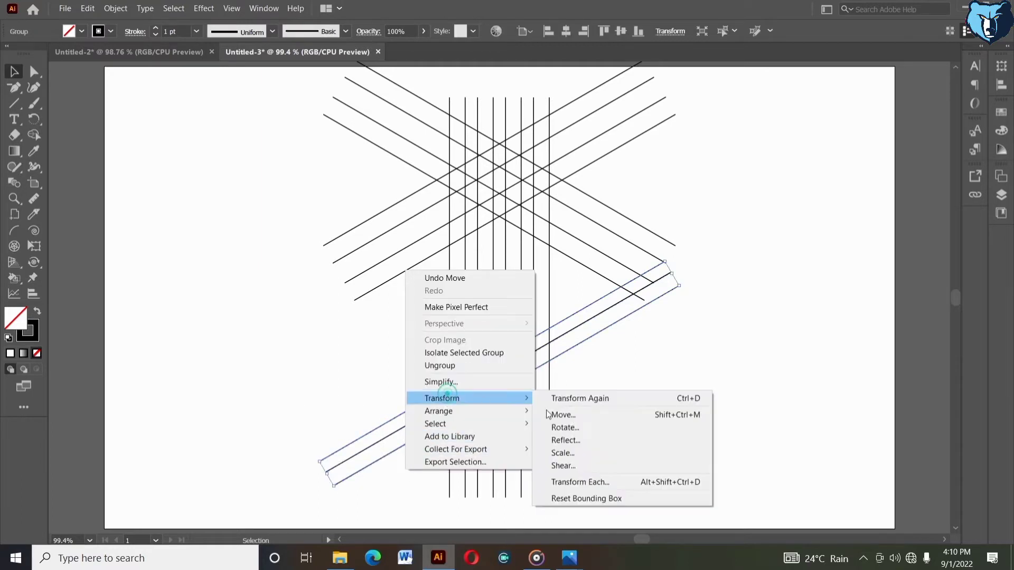
click(579, 434)
click(438, 363)
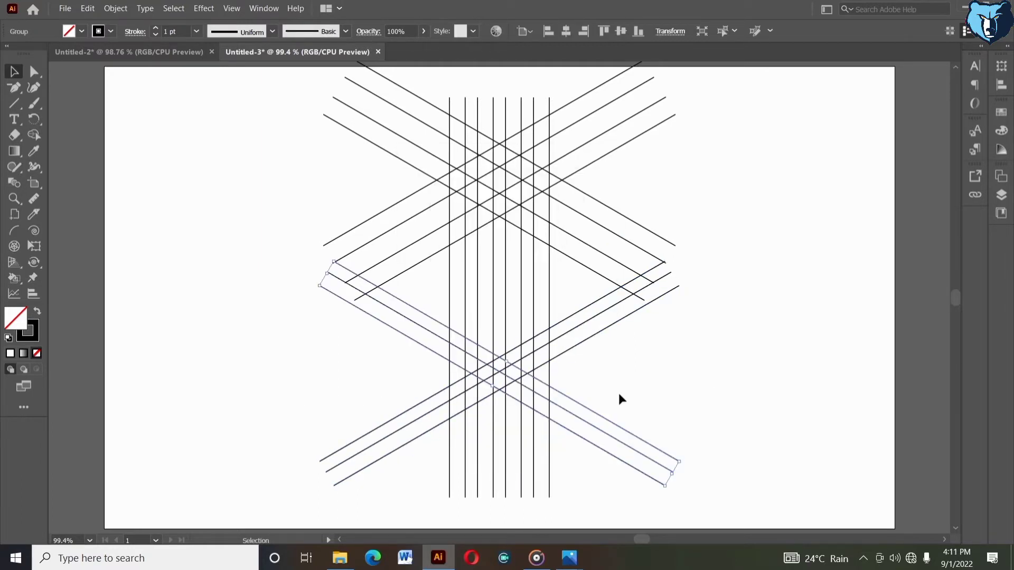
click(619, 399)
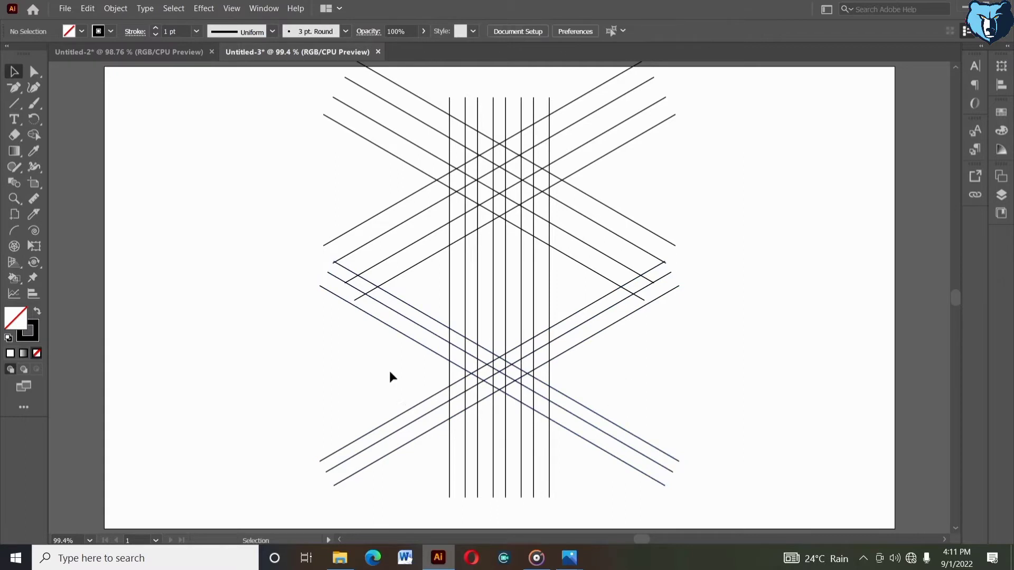
Align the two lower crossing diagonal groups on their vertical centres and group them
drag(630, 451, 645, 454)
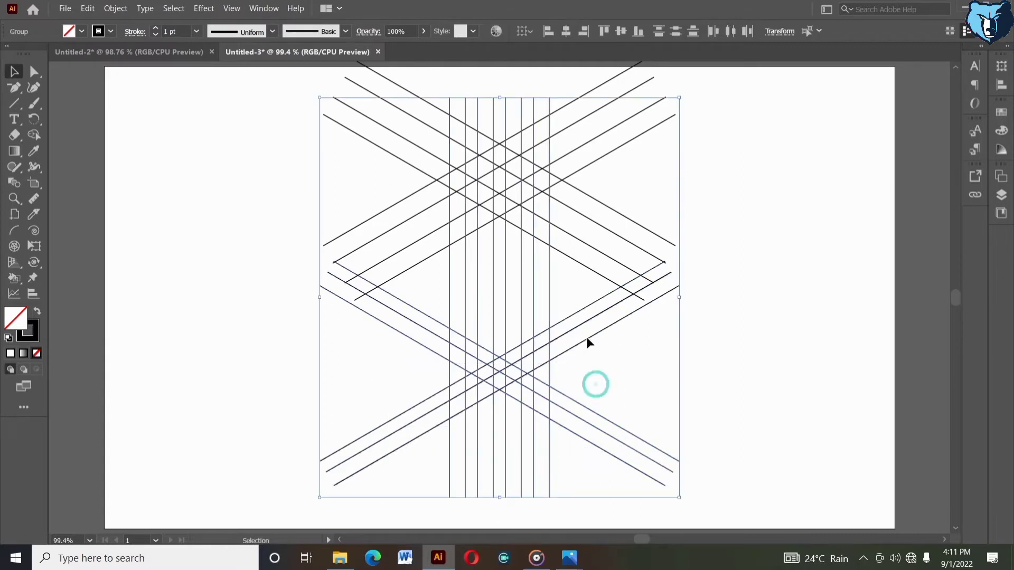
drag(574, 296, 584, 443)
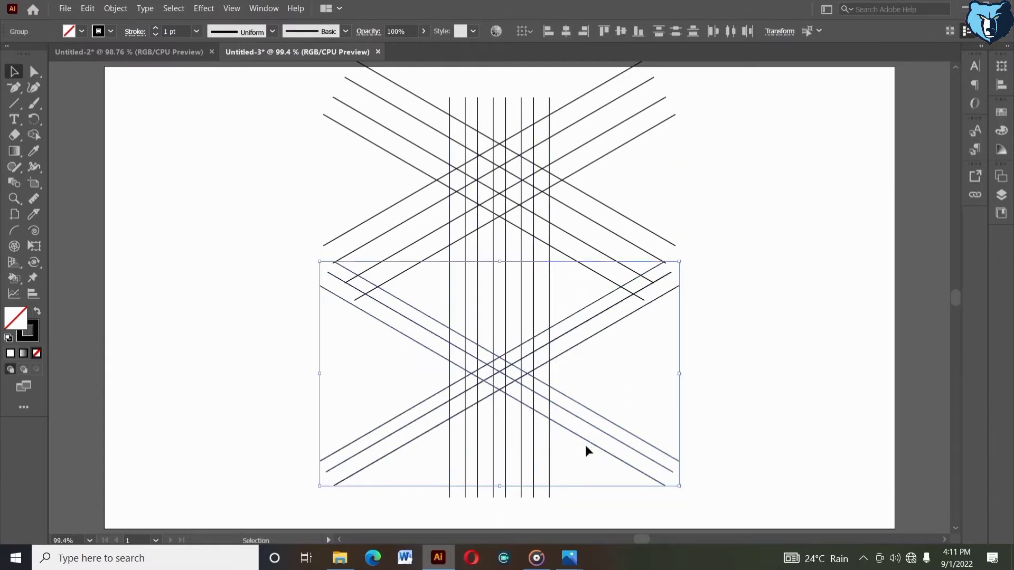
click(578, 311)
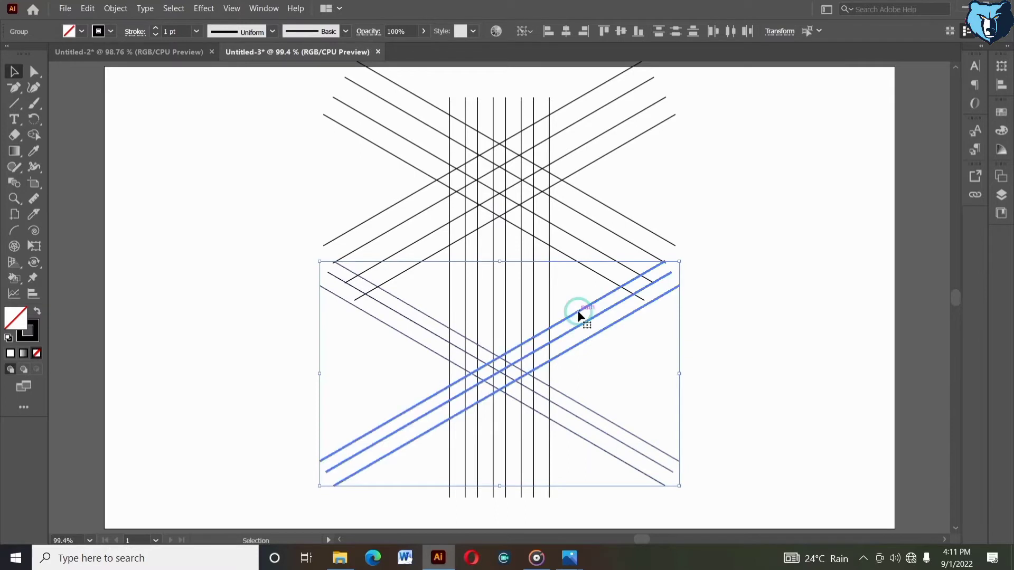
click(621, 30)
drag(569, 287, 560, 457)
right_click(559, 457)
click(613, 354)
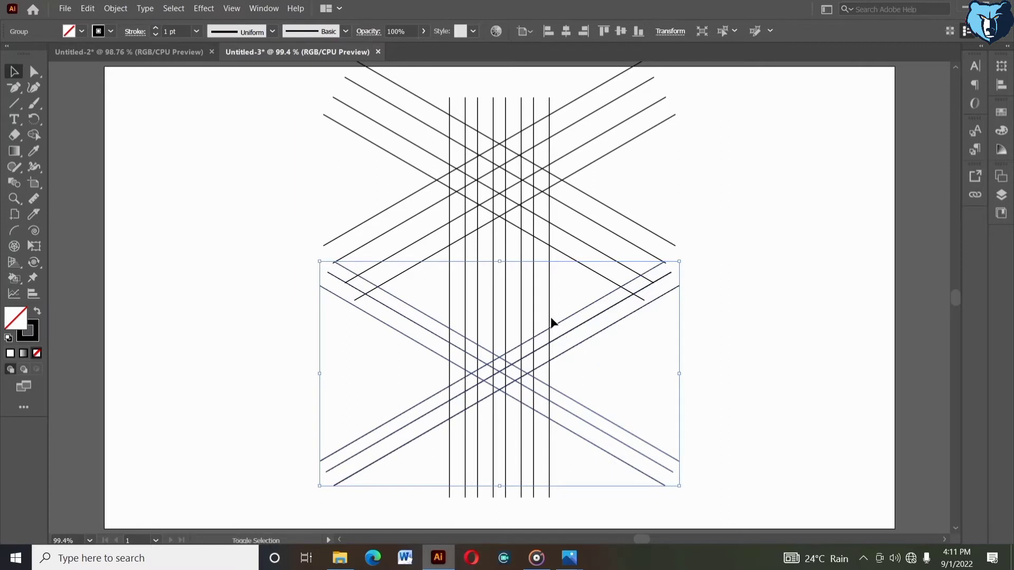
Align the crossing diagonal group horizontally to the vertical lines
shift+click(550, 319)
click(550, 319)
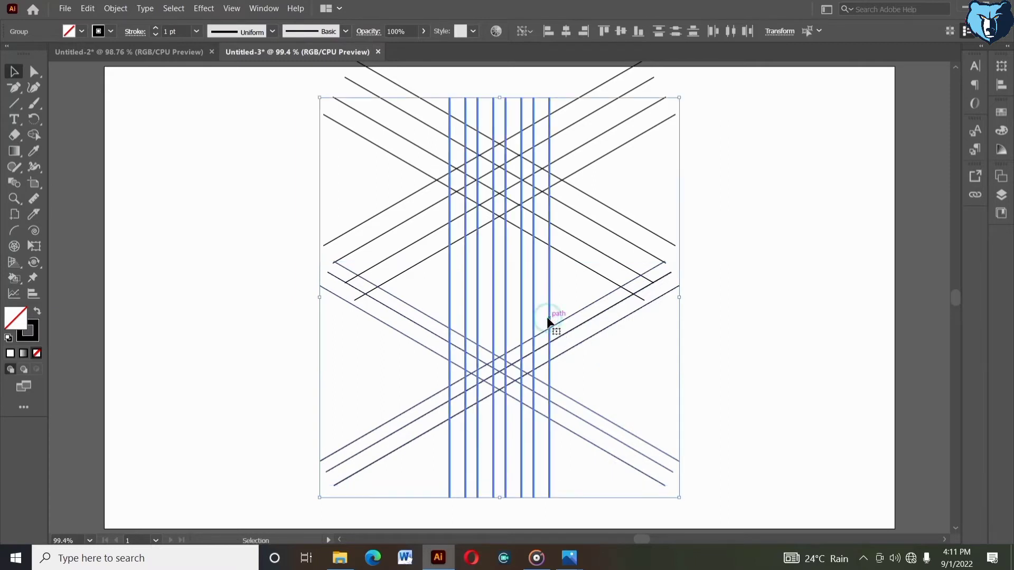
click(566, 32)
click(629, 385)
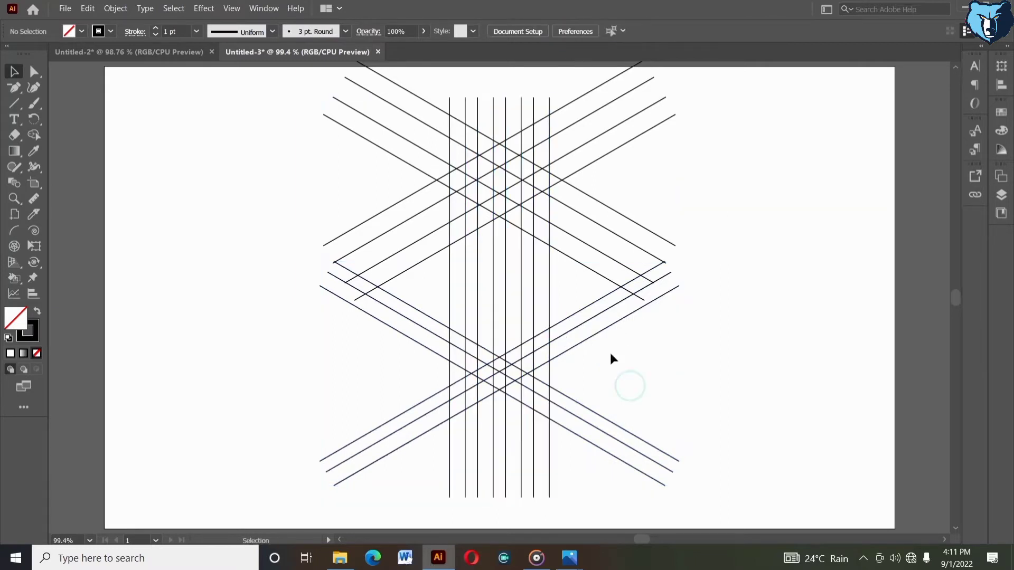
Ungroup the crossing diagonal group
click(561, 322)
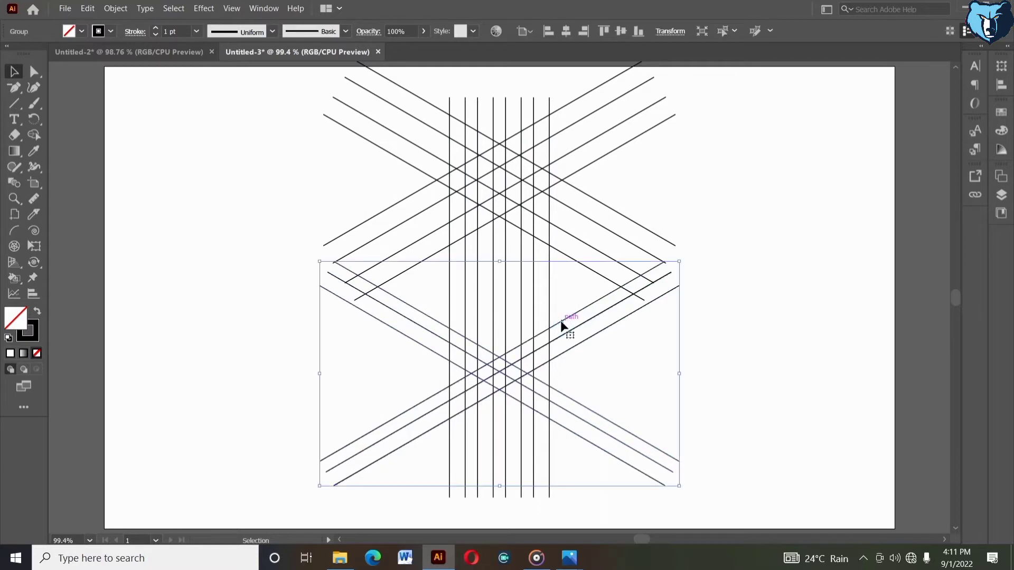
right_click(560, 321)
click(587, 420)
click(652, 402)
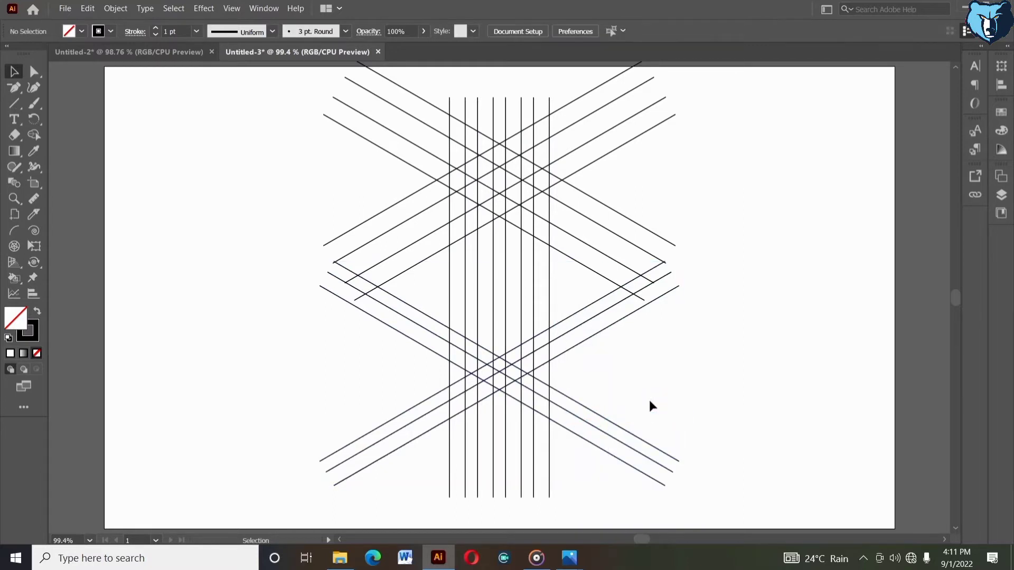
Ungroup the reflected diagonal lines into separate lines
click(578, 421)
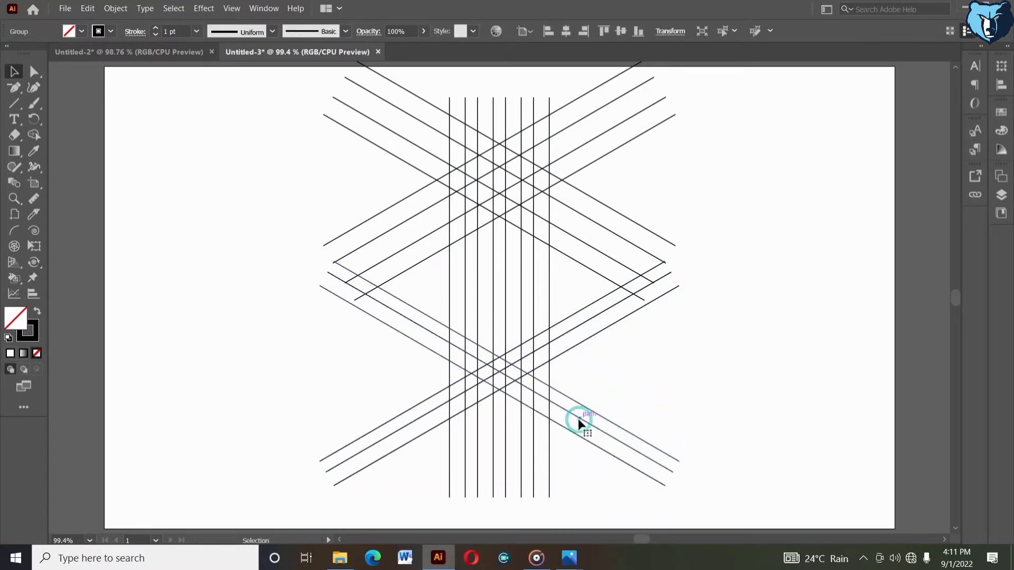
right_click(577, 419)
drag(601, 423, 582, 445)
right_click(583, 448)
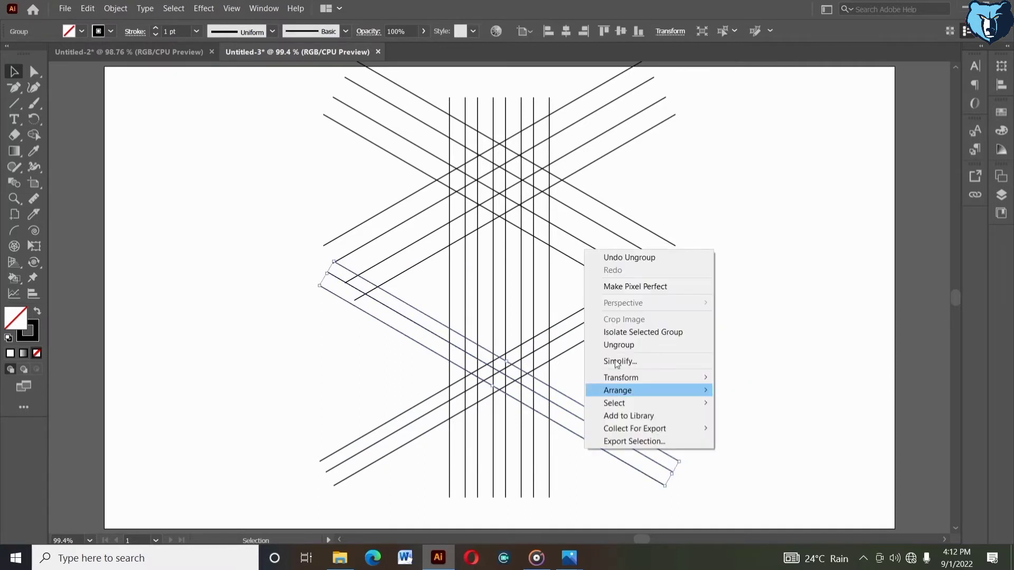
click(619, 345)
click(586, 417)
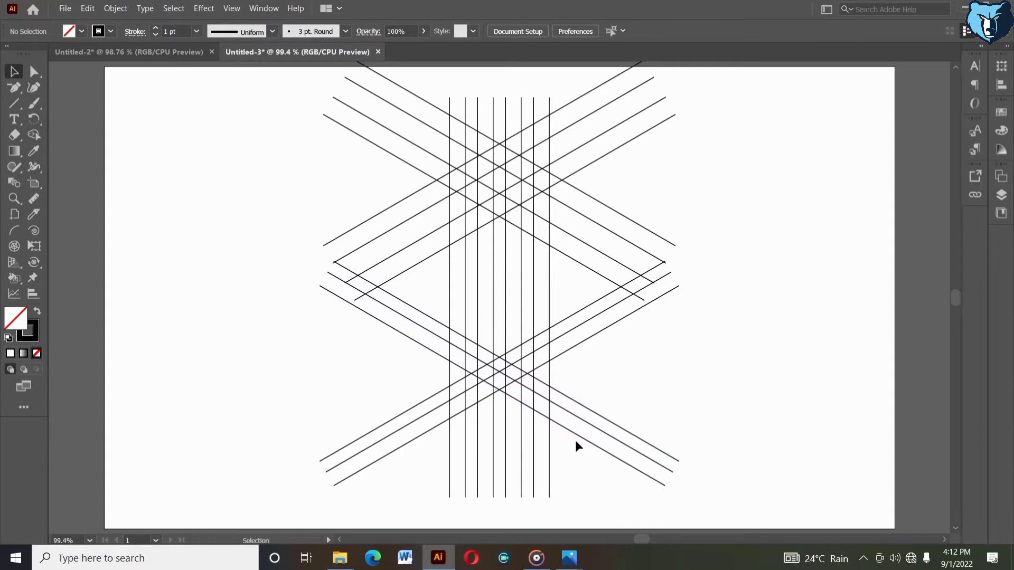
Copy one reflected diagonal line and paste it in front
click(575, 442)
click(87, 9)
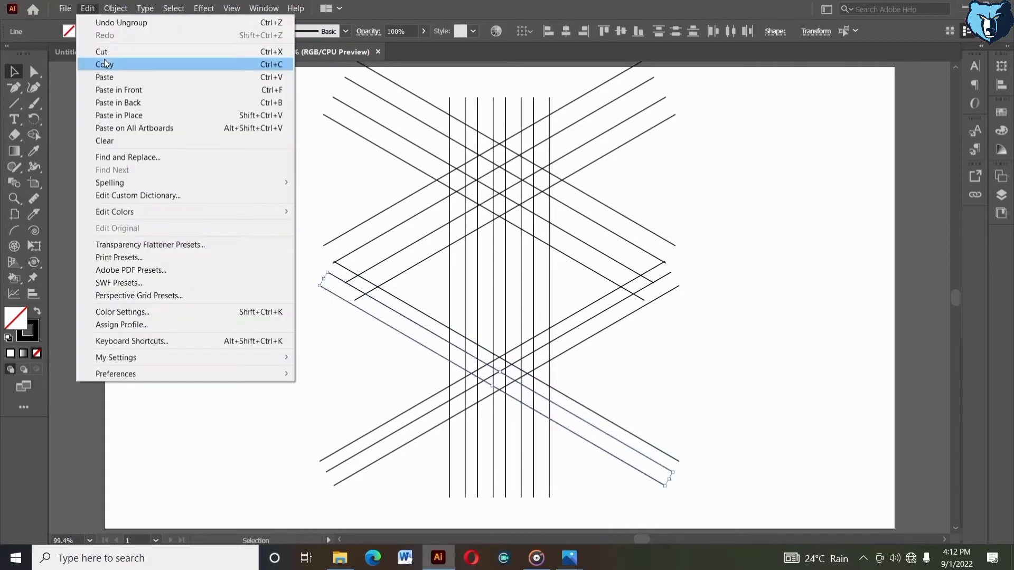
click(109, 61)
click(87, 8)
click(115, 112)
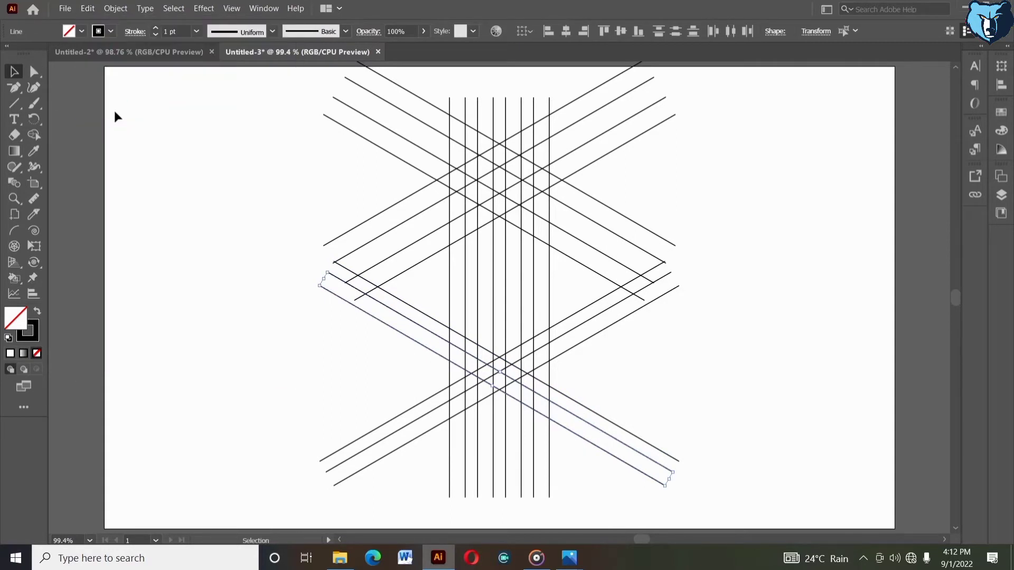
Move the pasted diagonal line up, parallel above the reflected set
key(shift+Up)
key(shift+Up)
key(shift+Up)
key(shift+Up)
key(shift+Up)
key(shift+Up)
key(shift+Up)
key(shift+Up)
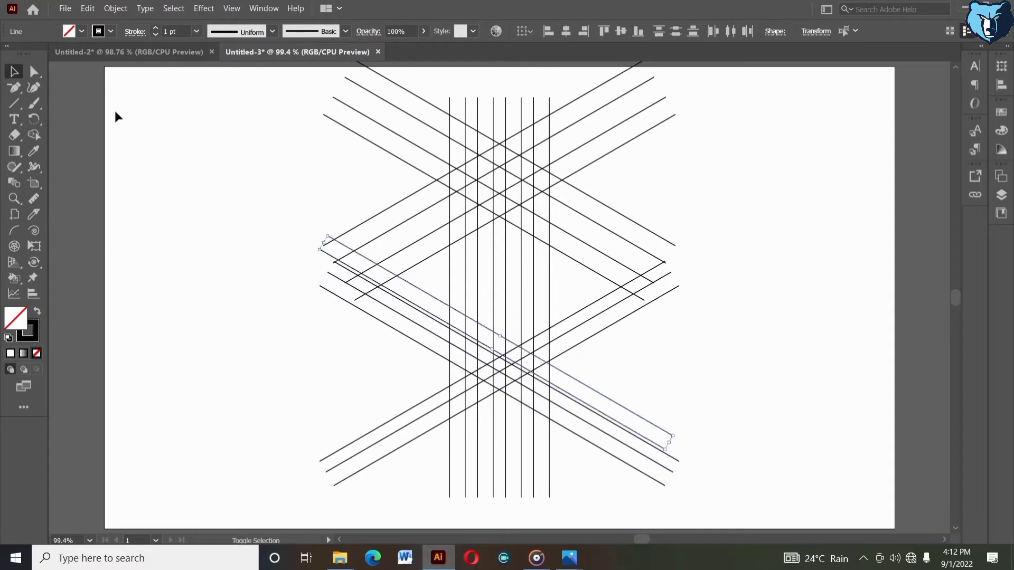
key(shift+Up)
key(shift+Up)
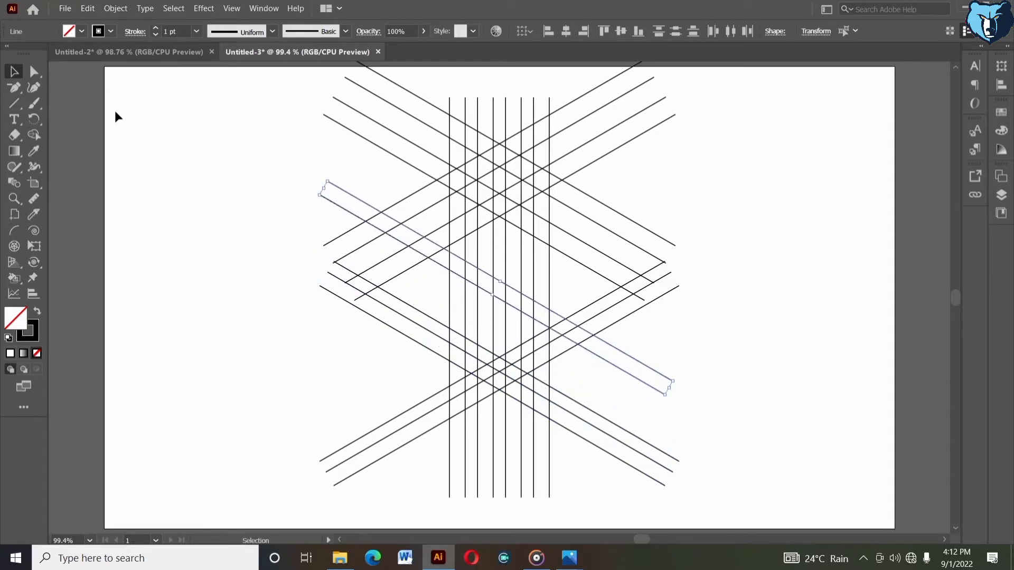
key(Up)
key(Up)
key(Up)
key(Up)
key(Up)
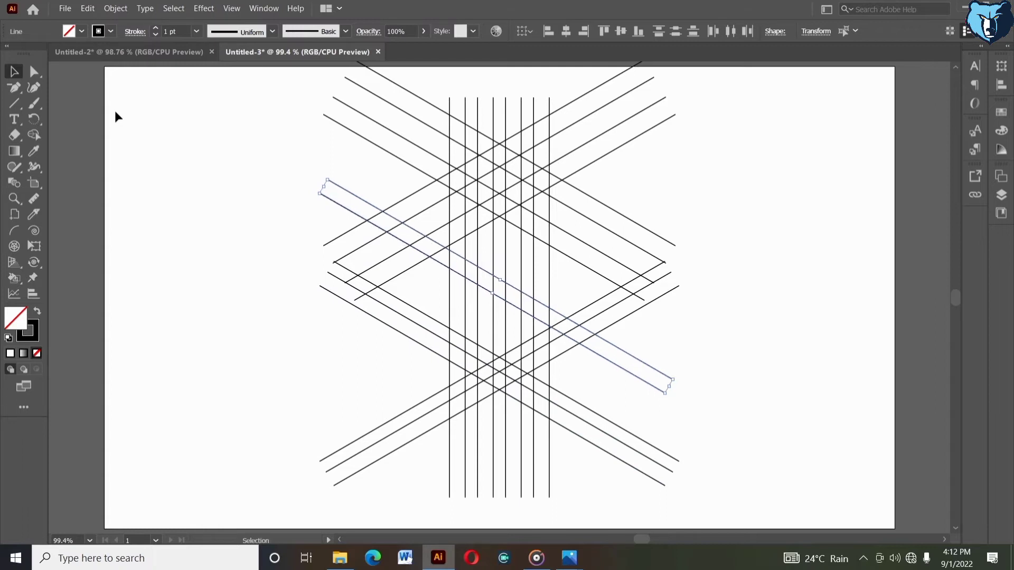
key(Up)
key(Up)
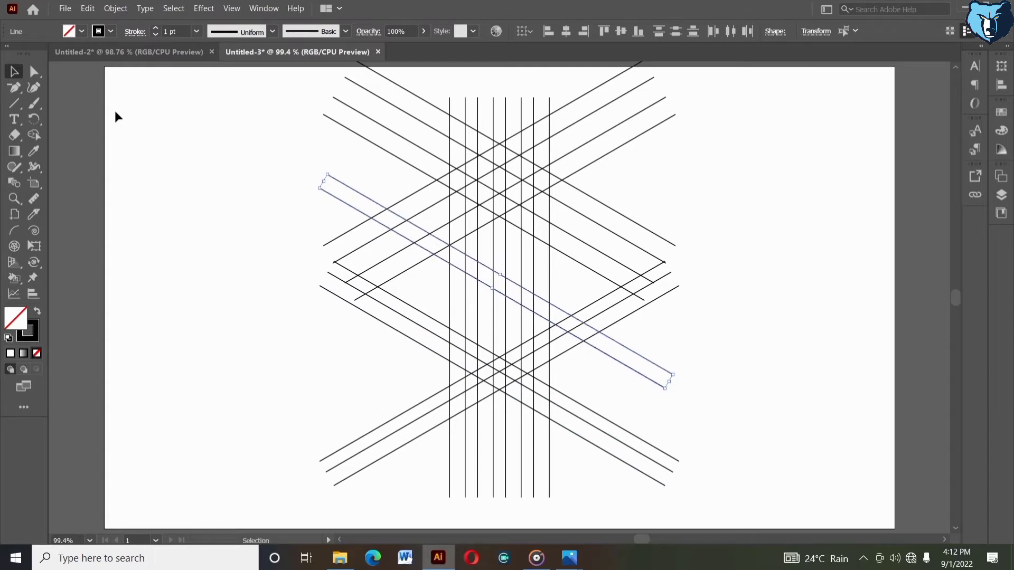
click(702, 369)
right_click(700, 368)
click(676, 346)
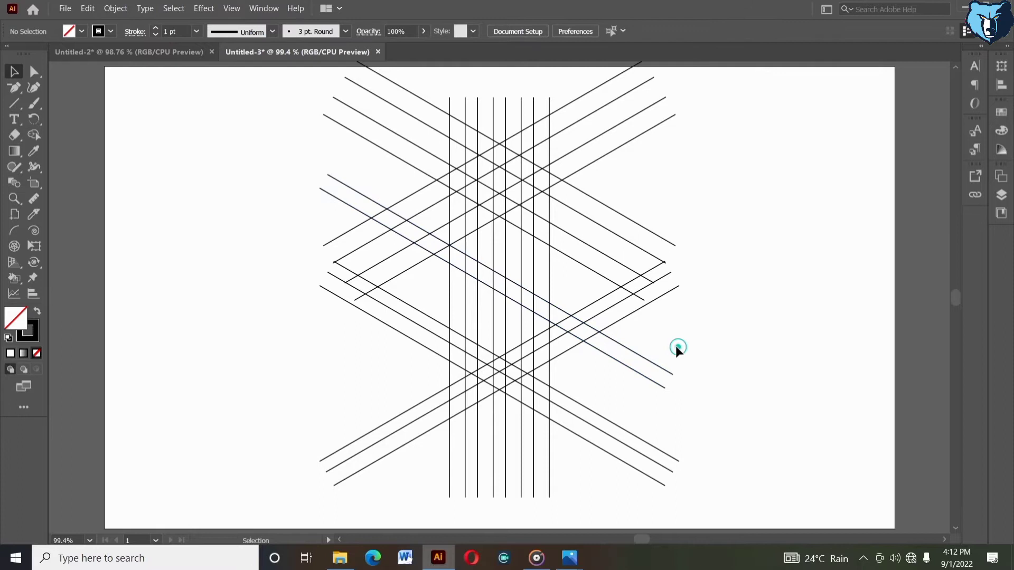
Group the copied line together with the reflected diagonal lines
drag(652, 387, 652, 387)
right_click(654, 388)
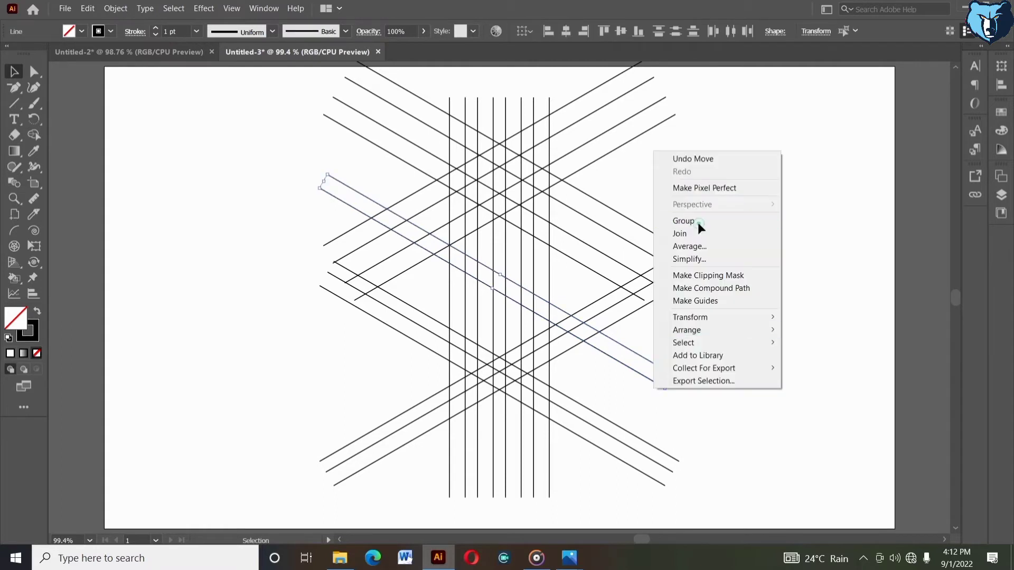
click(698, 223)
click(743, 321)
click(658, 462)
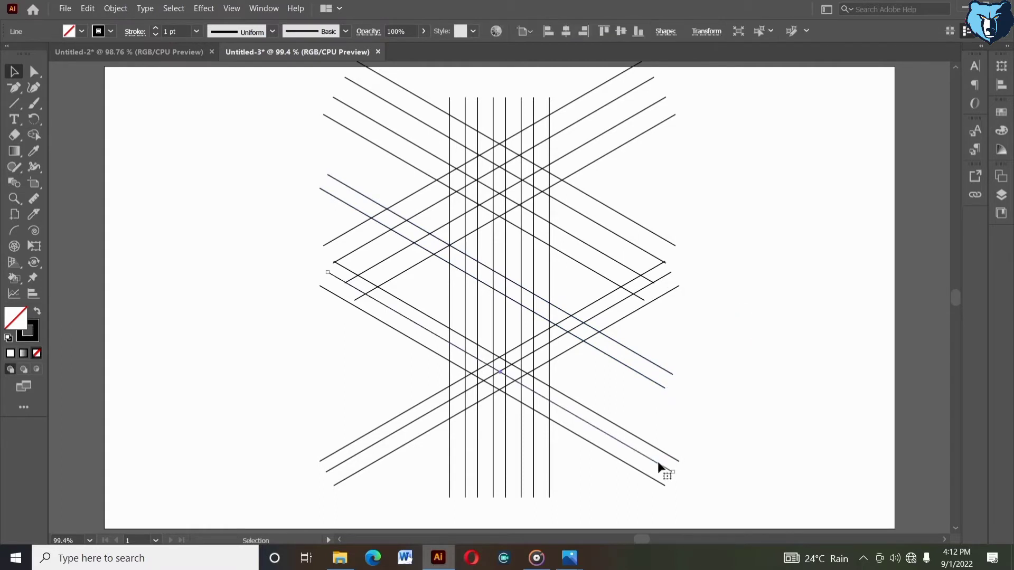
drag(681, 432, 631, 489)
right_click(632, 490)
click(673, 324)
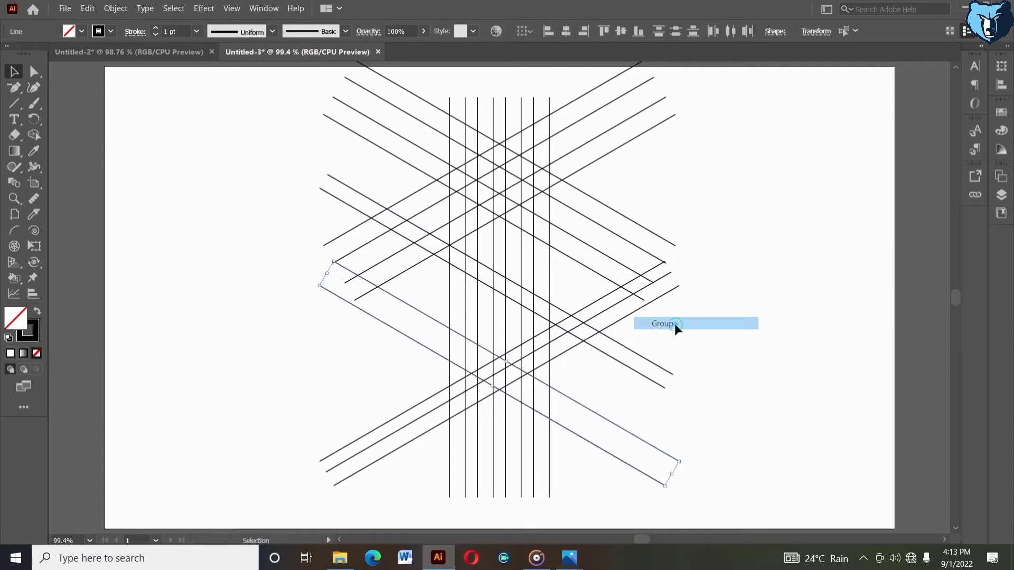
click(673, 324)
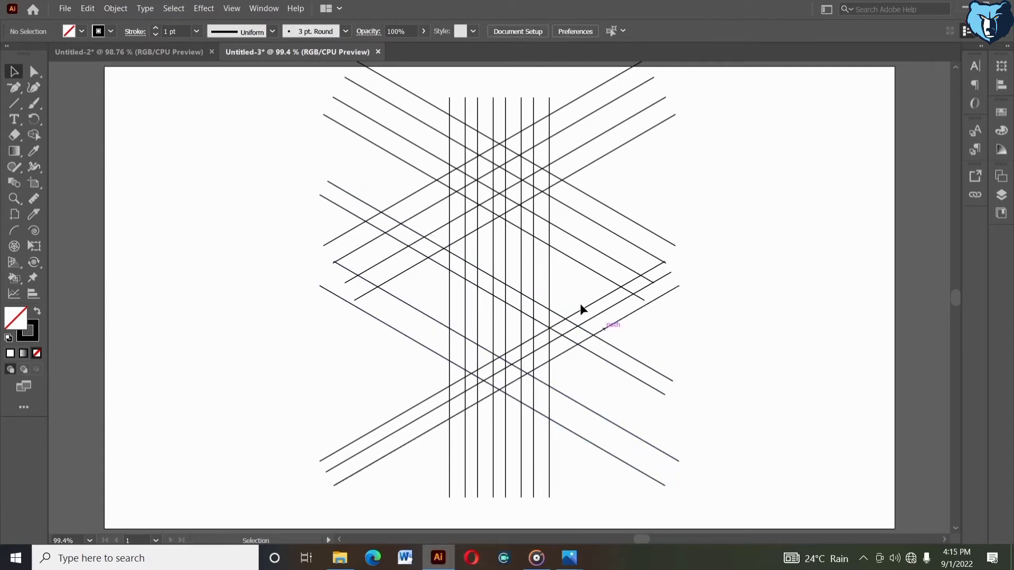
Select the lower crossing diagonal groups and nudge them up slightly
drag(573, 302, 576, 454)
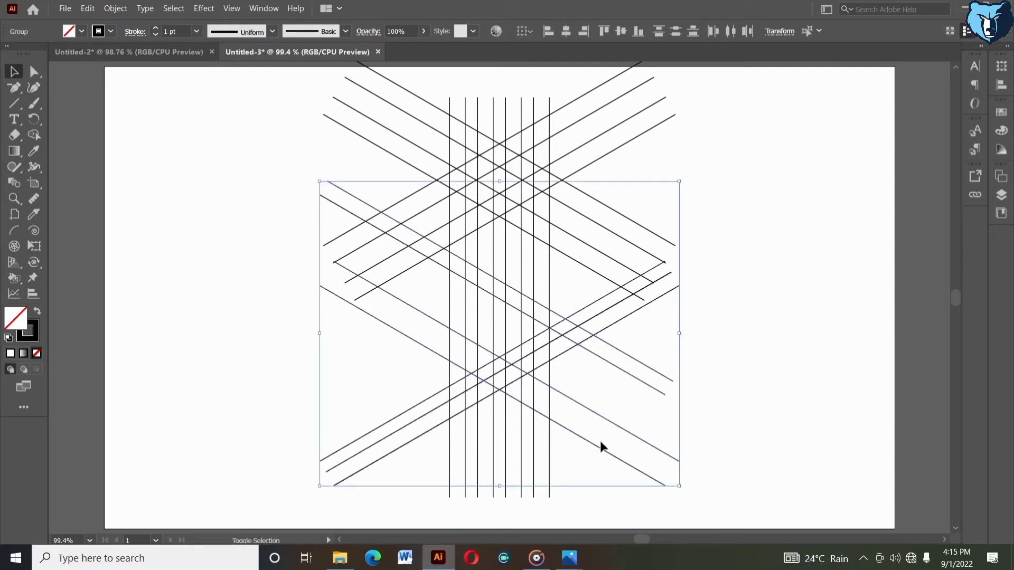
key(Up)
key(Up)
key(Up)
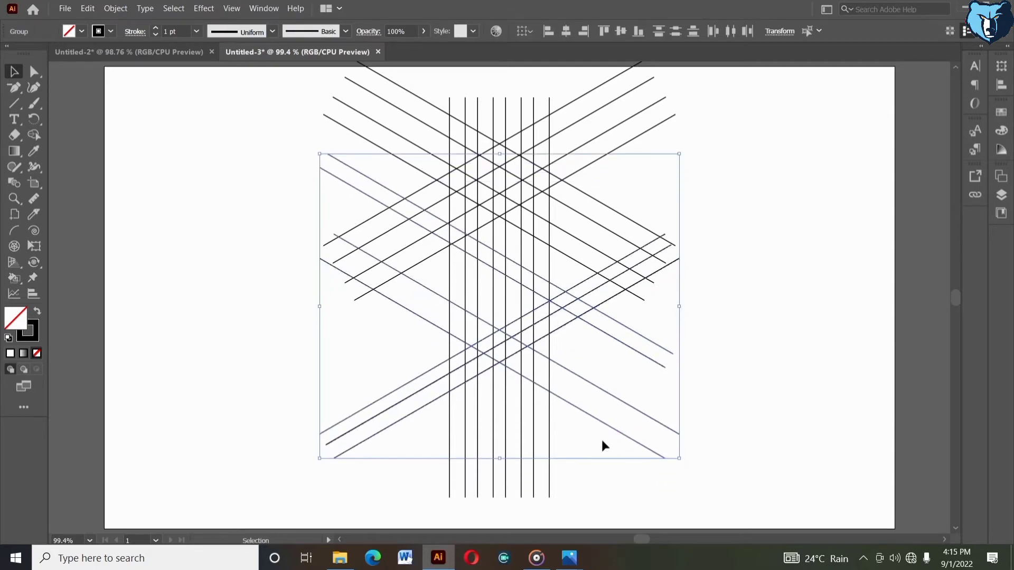
key(Down)
key(Up)
key(Down)
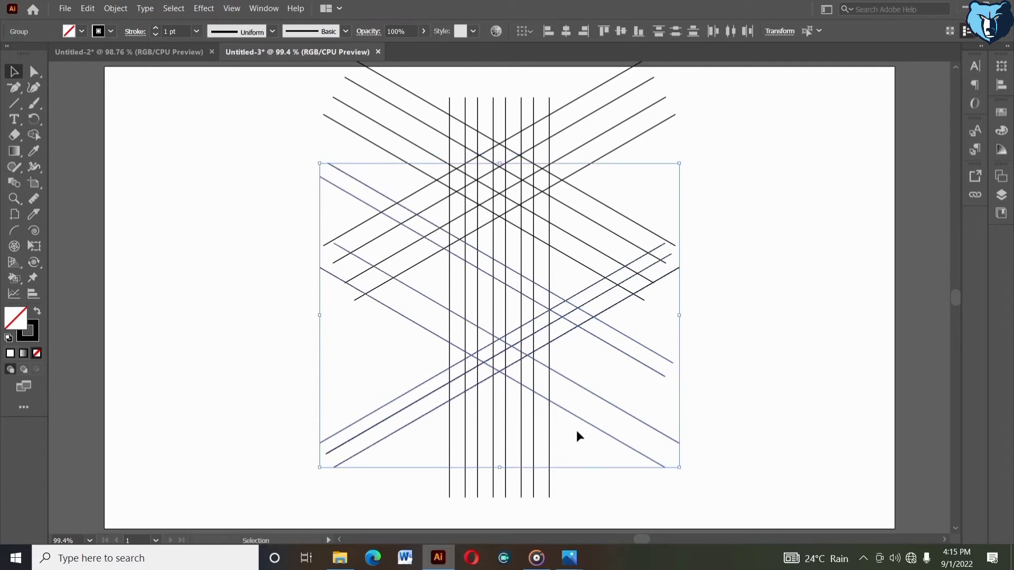
Nudge the lower crossing diagonal groups back down slightly to fine-tune their position, then deselect
key(shift+Up)
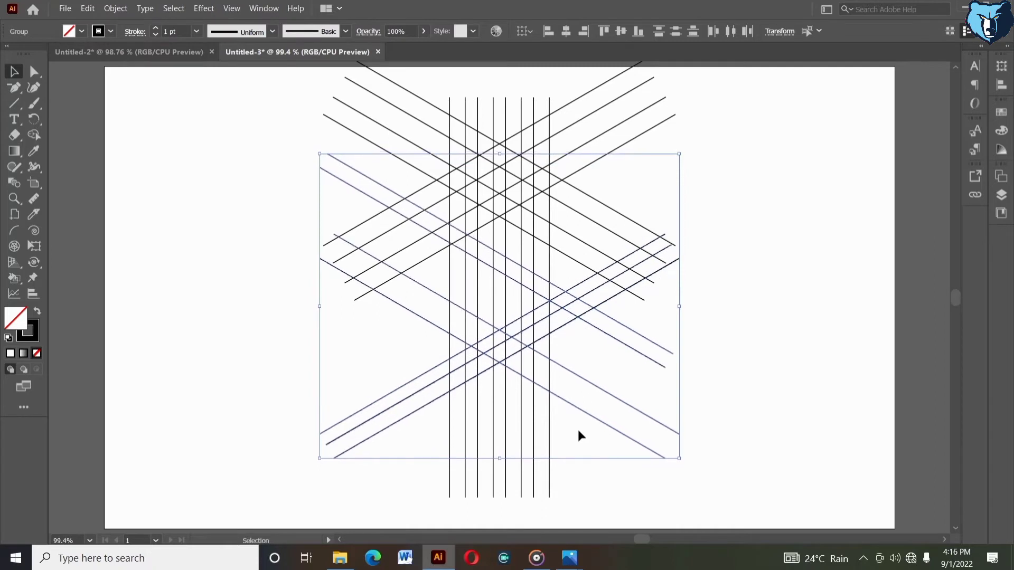
key(Down)
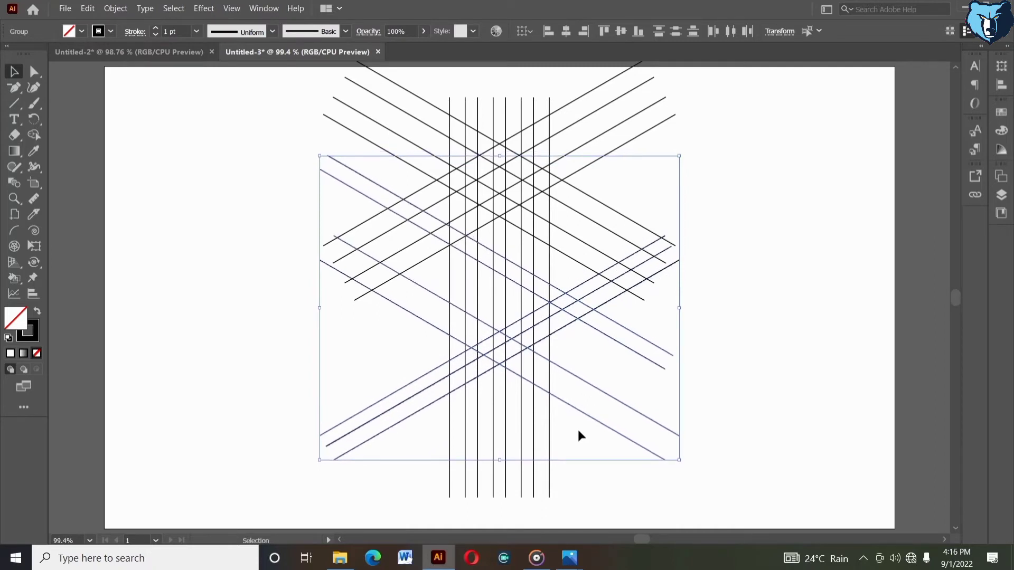
key(Down)
key(Down)
key(Down)
key(Down)
key(Down)
key(Down)
key(Down)
key(Down)
key(Down)
key(Down)
key(Down)
key(Down)
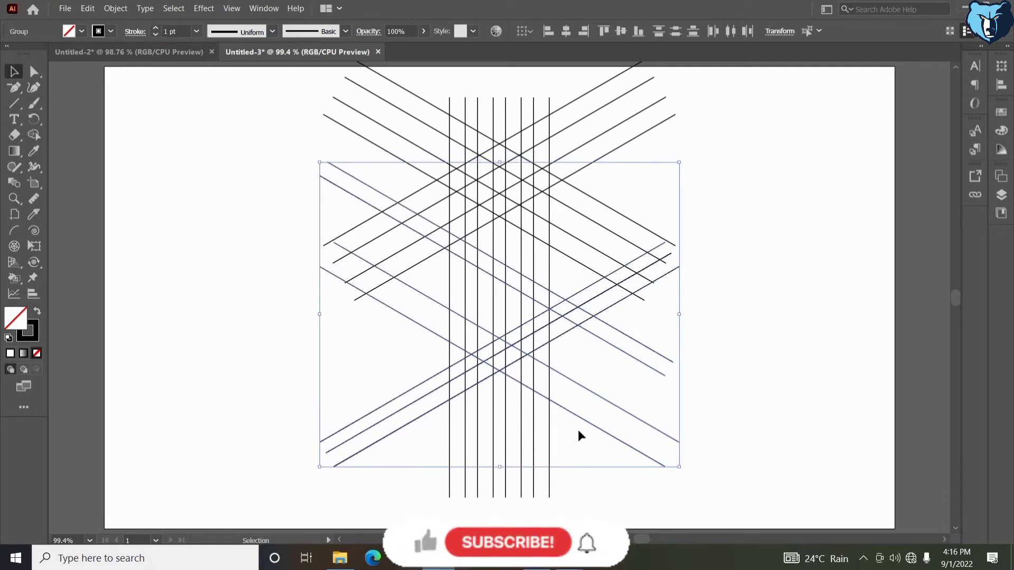
key(Down)
key(Down)
key(Down)
key(Down)
key(Down)
key(Down)
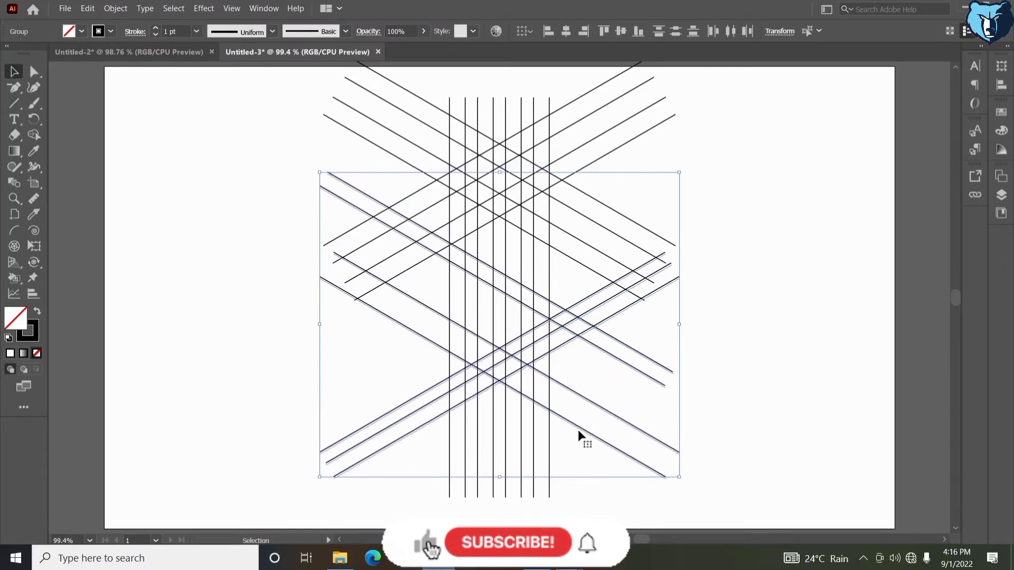
key(Down)
key(Down)
click(613, 396)
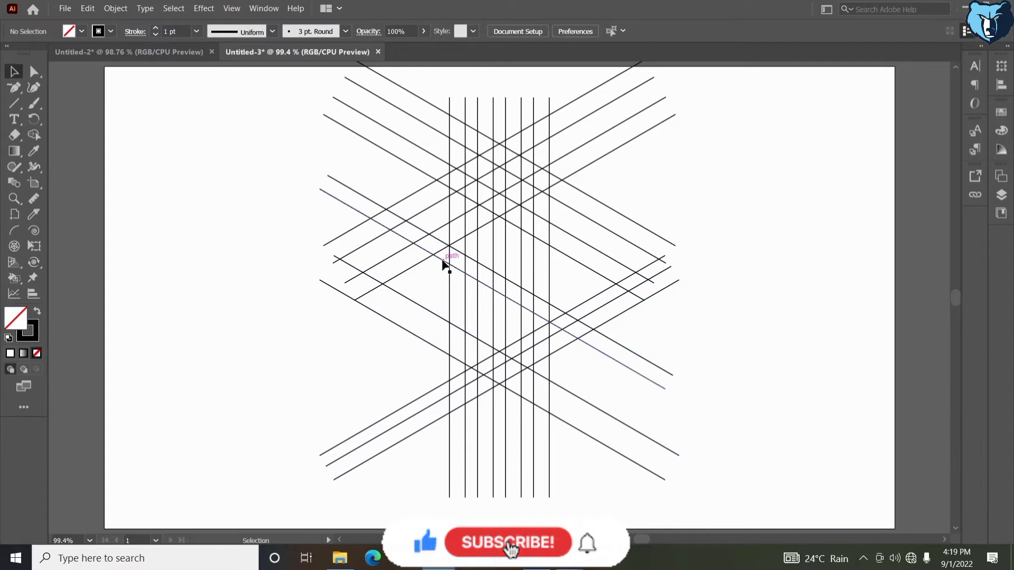
Select one single downward diagonal line and nudge it up several steps
click(444, 263)
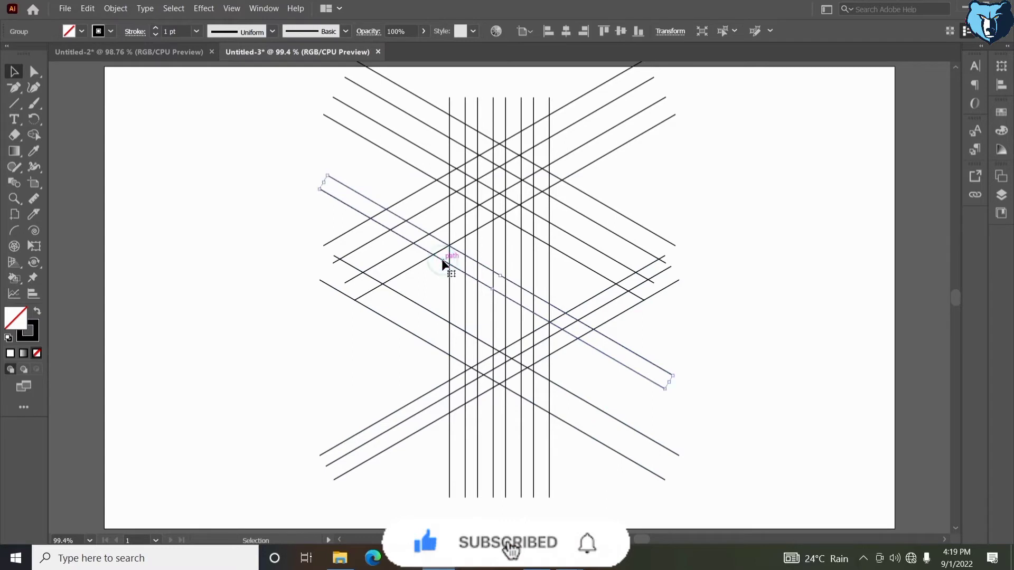
key(Up)
key(Up)
key(Up)
key(Up)
key(Up)
key(Up)
key(Up)
key(Up)
key(Up)
key(Up)
key(Up)
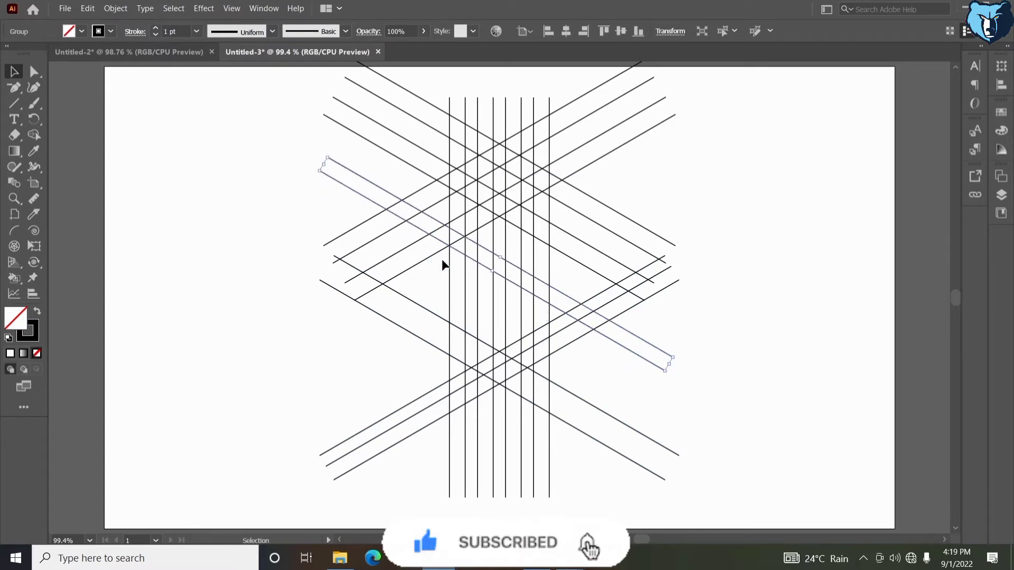
key(Up)
key(Up)
key(Up)
key(Up)
key(Up)
key(Up)
key(Up)
key(Up)
key(Up)
key(Up)
key(Up)
key(Up)
key(Up)
key(Up)
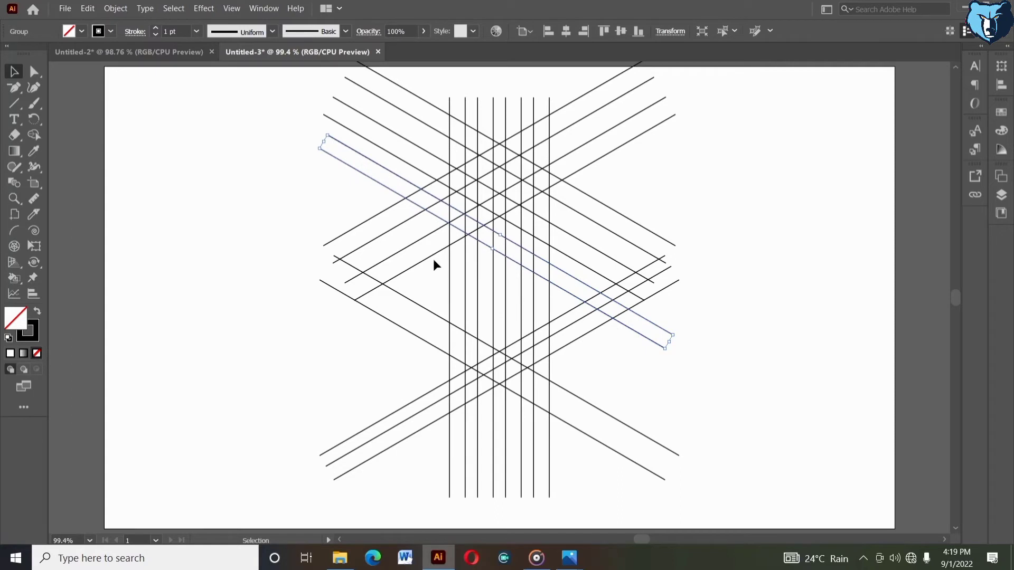
Select the lower crossing diagonal group and move it up in larger steps, then deselect
click(437, 288)
click(420, 305)
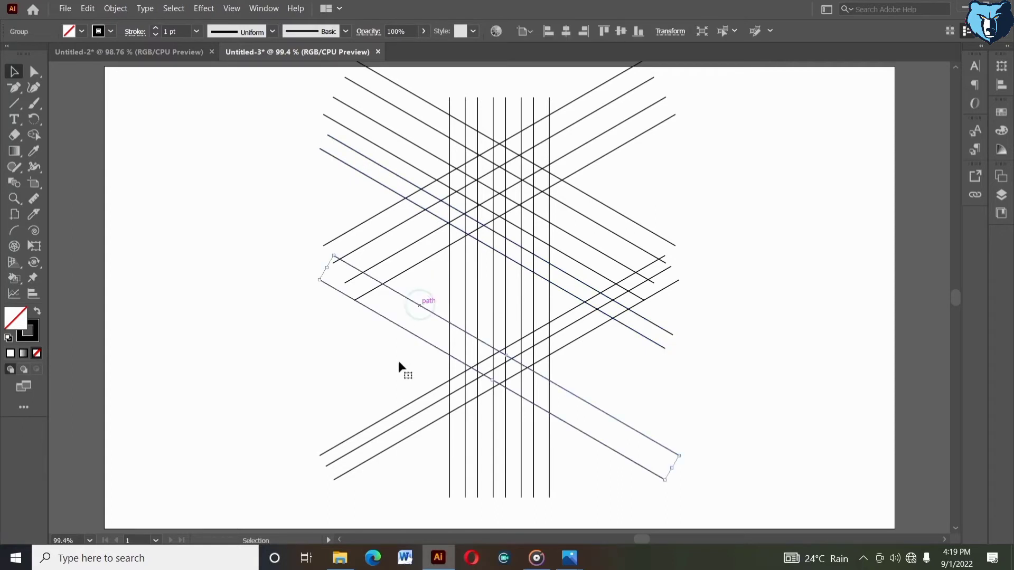
shift+click(410, 408)
key(shift+Up)
key(shift+Up)
key(shift+Up)
key(shift+Up)
key(shift+Up)
key(shift+Up)
key(shift+Up)
key(shift+Up)
key(shift+Up)
key(shift+Up)
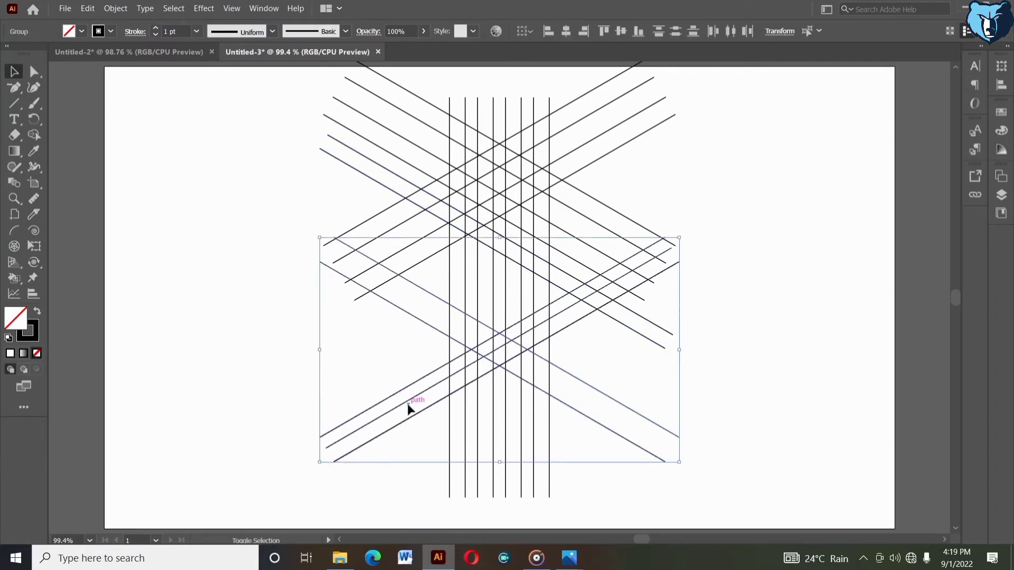
key(shift+Up)
key(shift+Up)
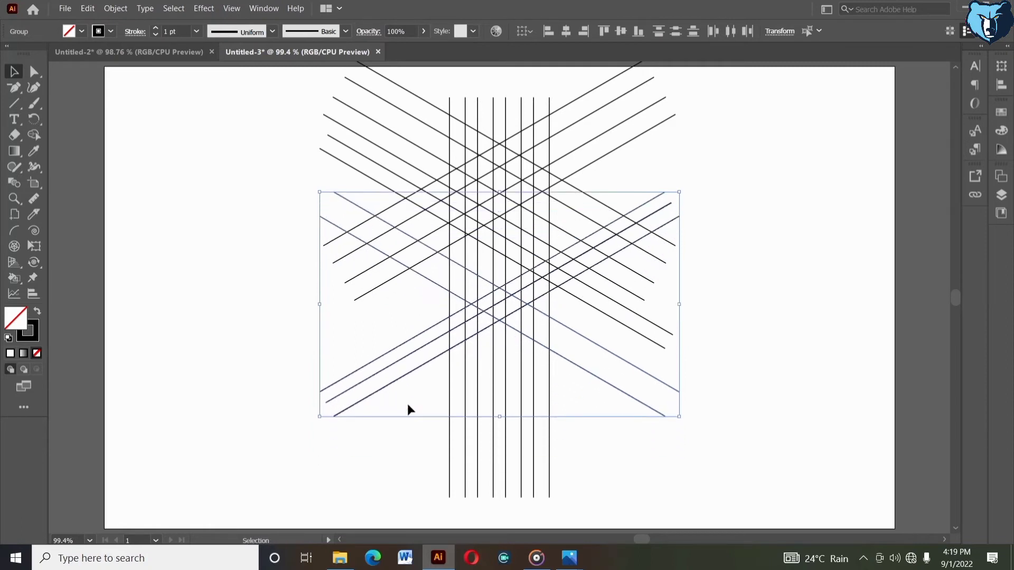
click(408, 406)
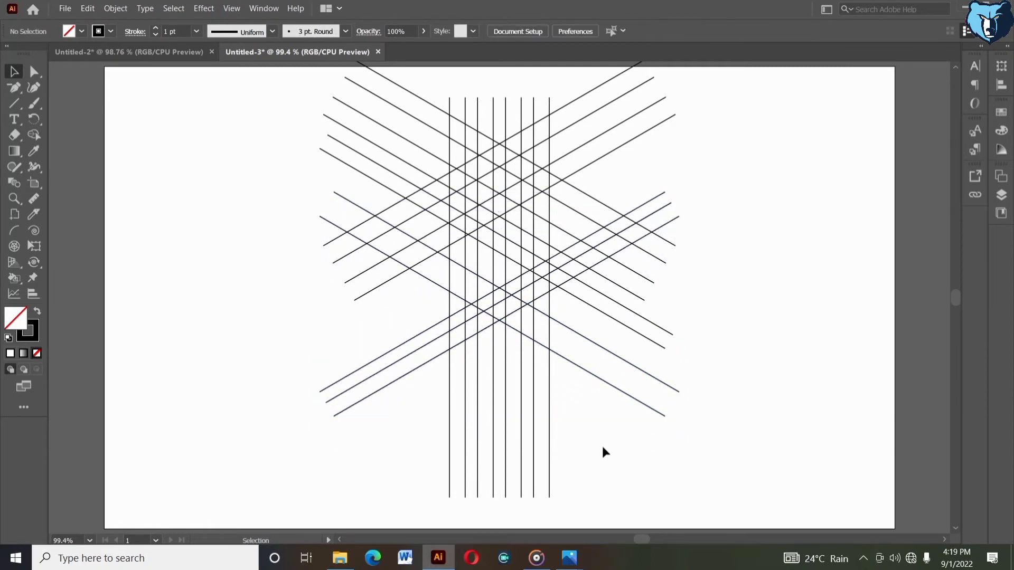
Select all the diagonal line groups and move them down so they centre on the vertical lines
drag(479, 300, 680, 435)
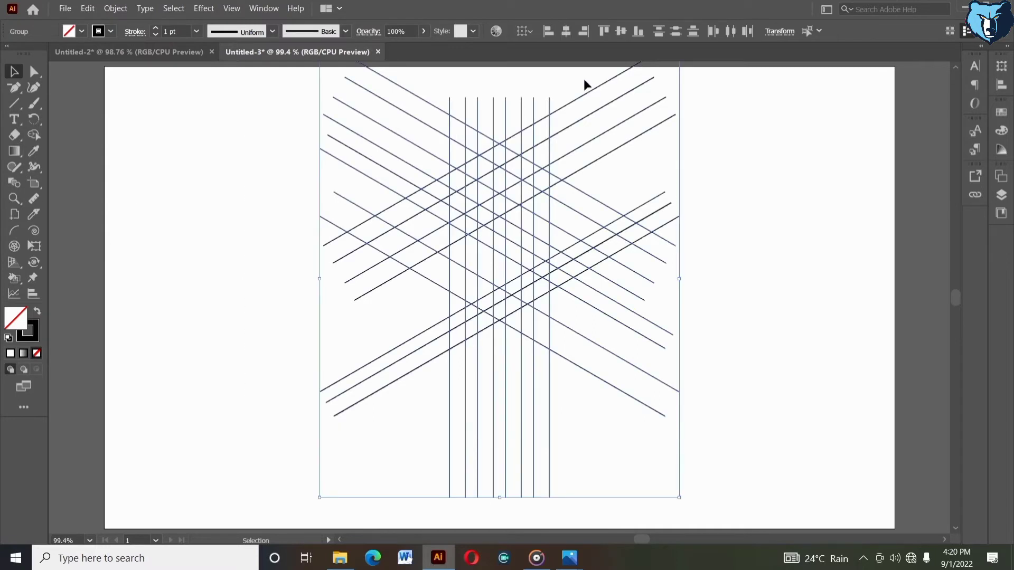
drag(584, 79, 580, 403)
key(shift+Down)
key(shift+Down)
key(shift+Down)
key(shift+Down)
key(shift+Down)
key(shift+Down)
key(shift+Down)
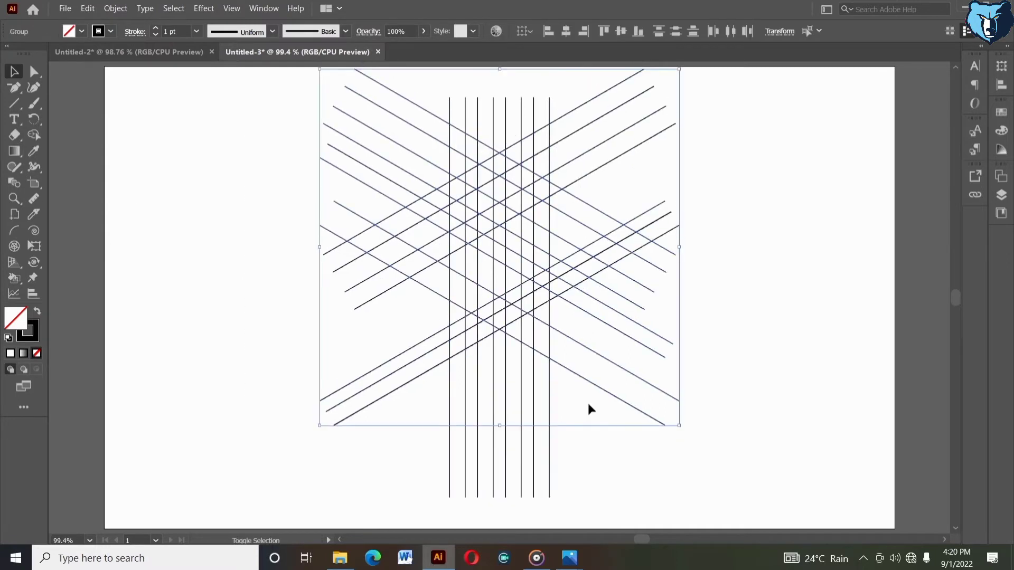
key(shift+Down)
key(shift+Down)
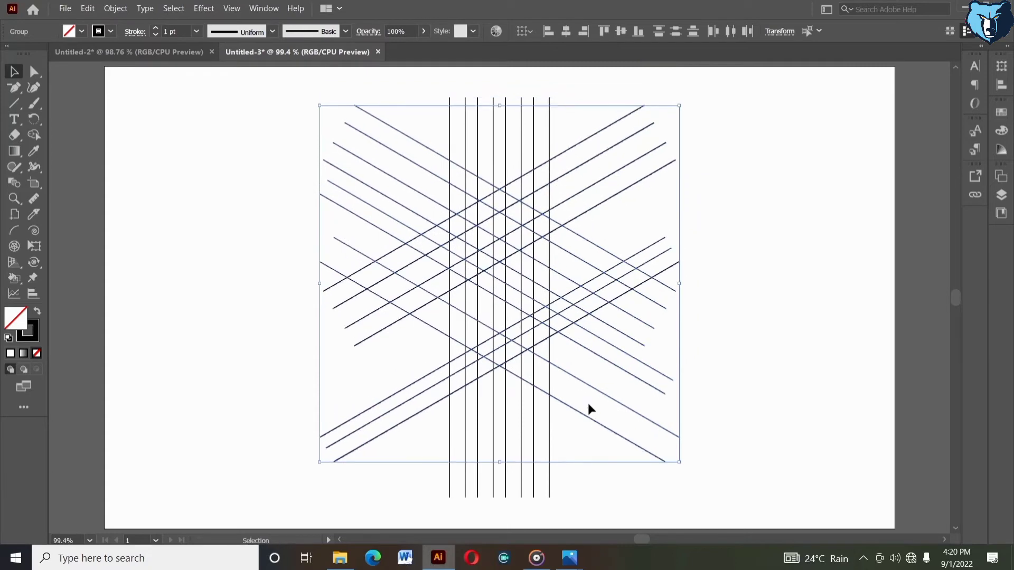
click(559, 446)
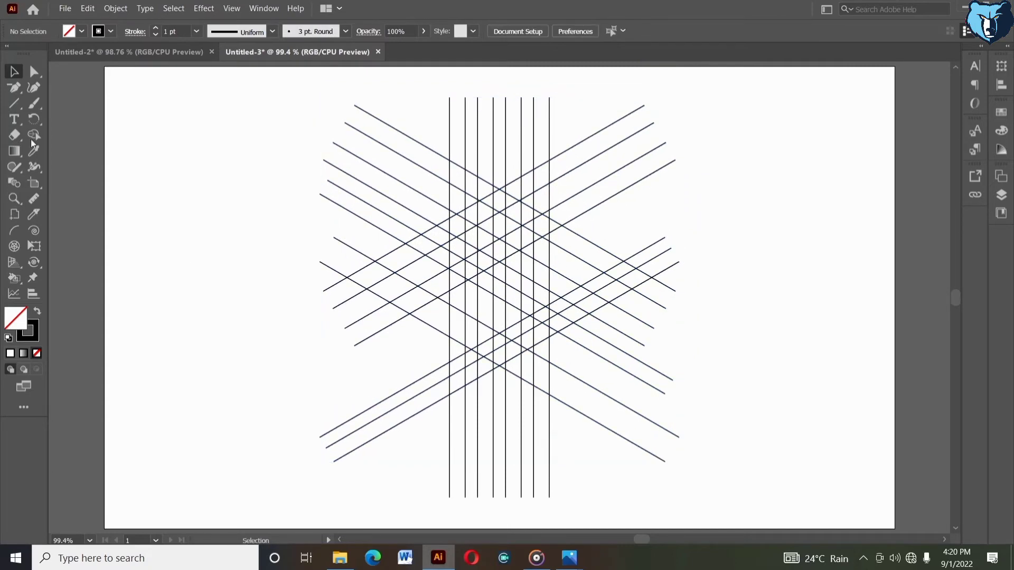
Zoom in on the lattice, select all its lines and set their stroke weight to 0.25 pt
click(14, 198)
drag(380, 101, 640, 464)
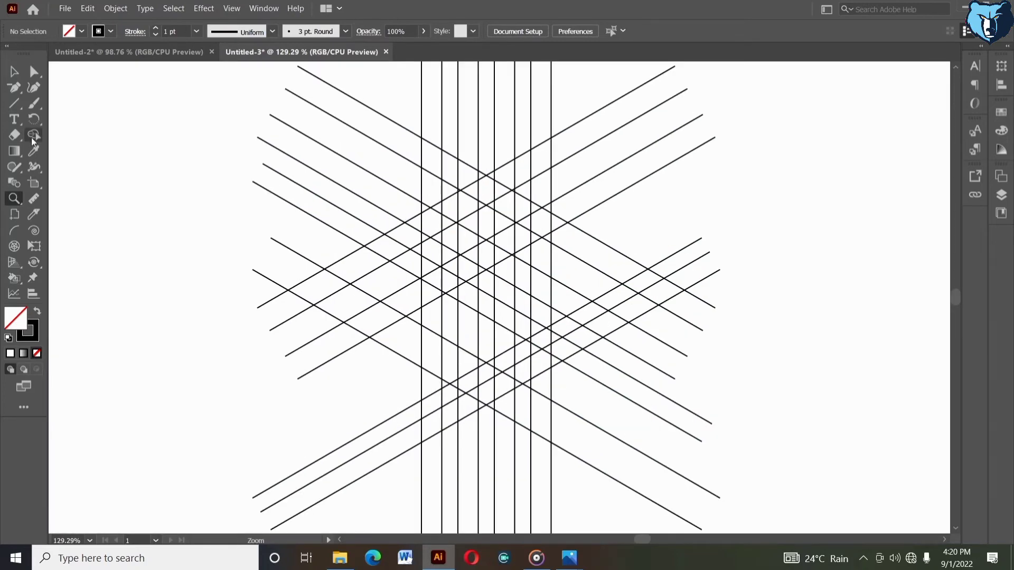
click(13, 71)
drag(82, 114, 669, 496)
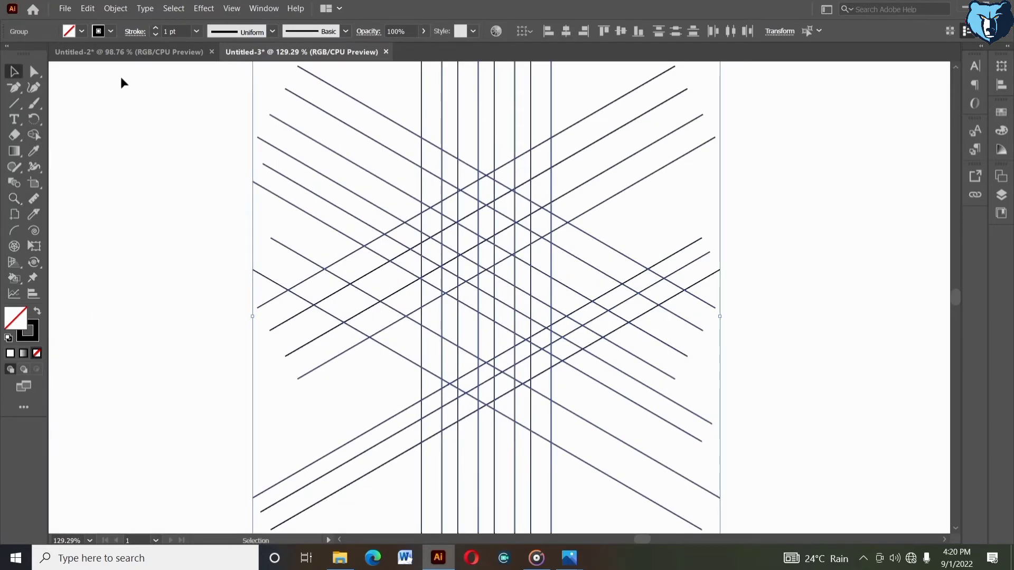
click(157, 33)
click(157, 34)
click(156, 34)
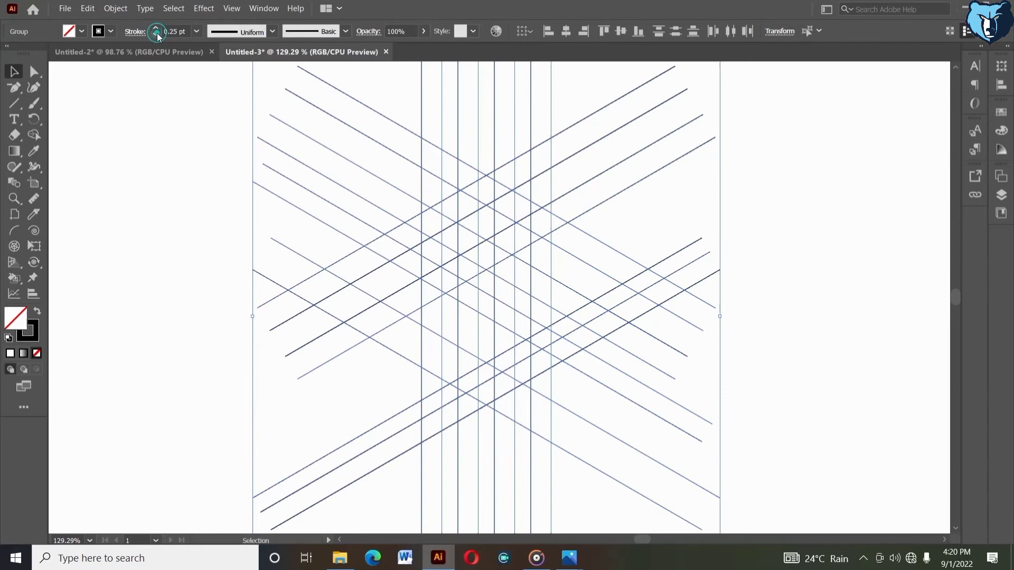
With the Shape Builder and a black fill, merge lattice cells into the R's stem and left diagonal arm
click(34, 135)
click(37, 312)
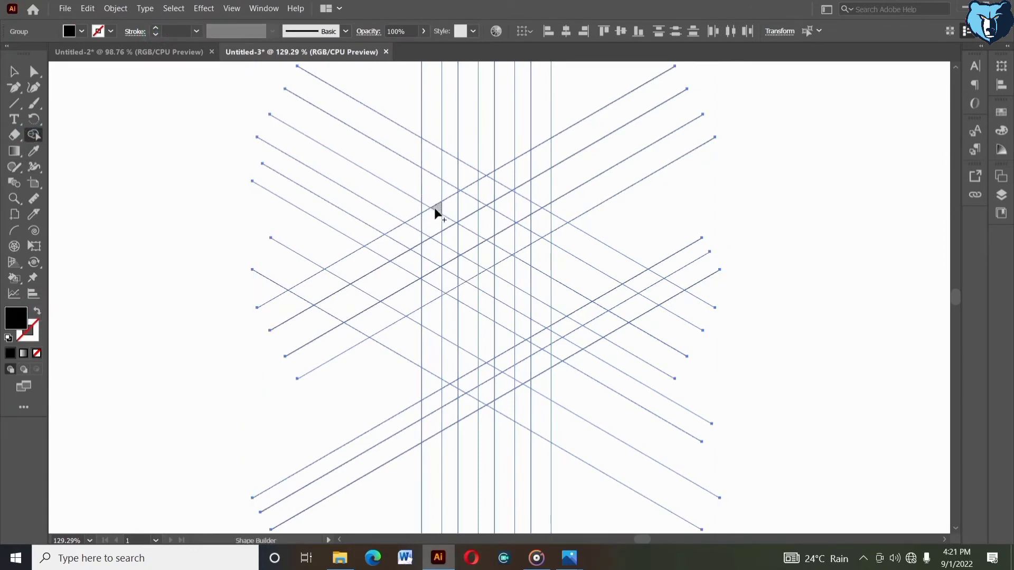
drag(434, 208, 429, 358)
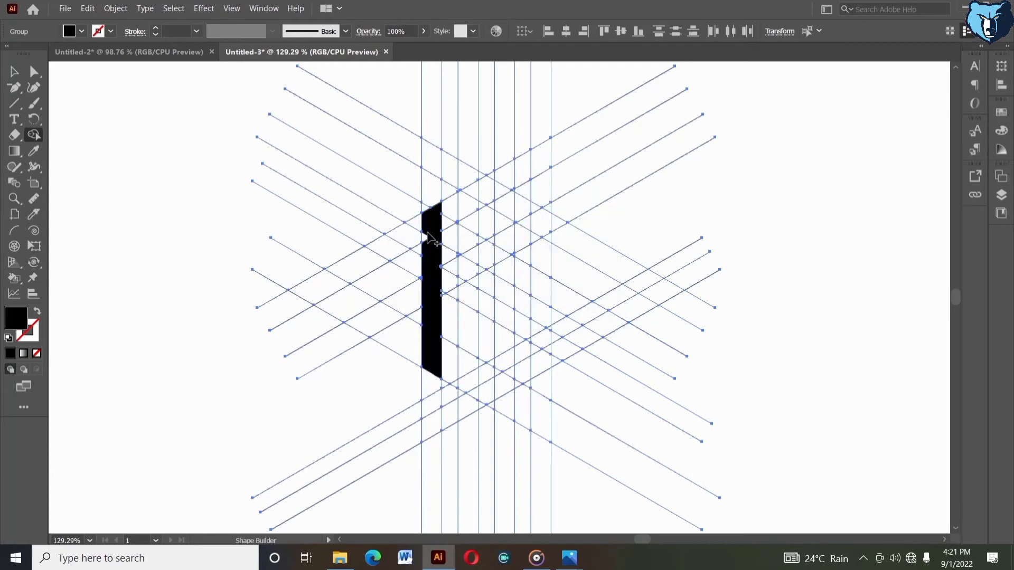
drag(420, 305, 443, 278)
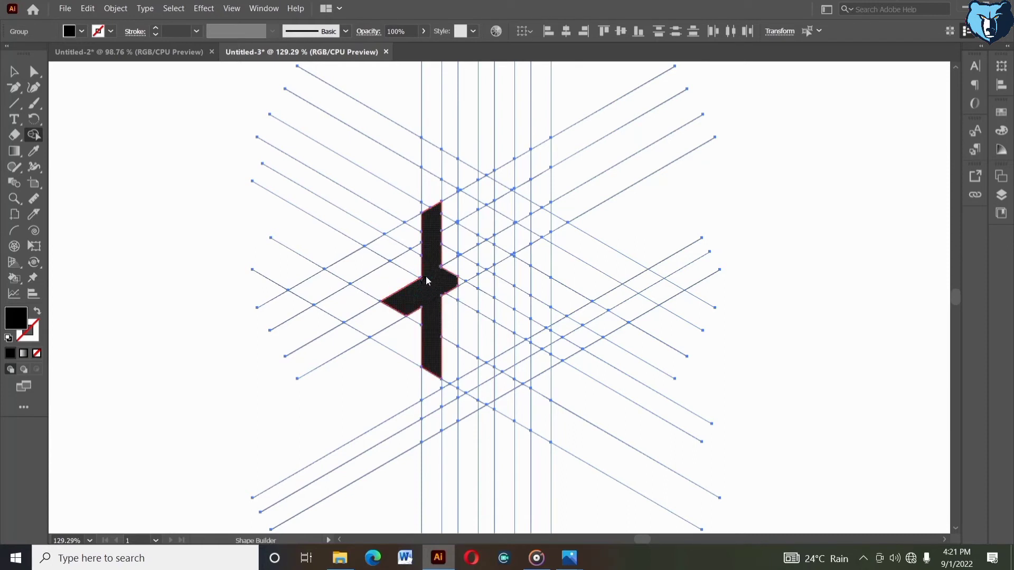
Merge more lattice cells with the Shape Builder to complete the R's bowl and right leg
drag(430, 280, 485, 261)
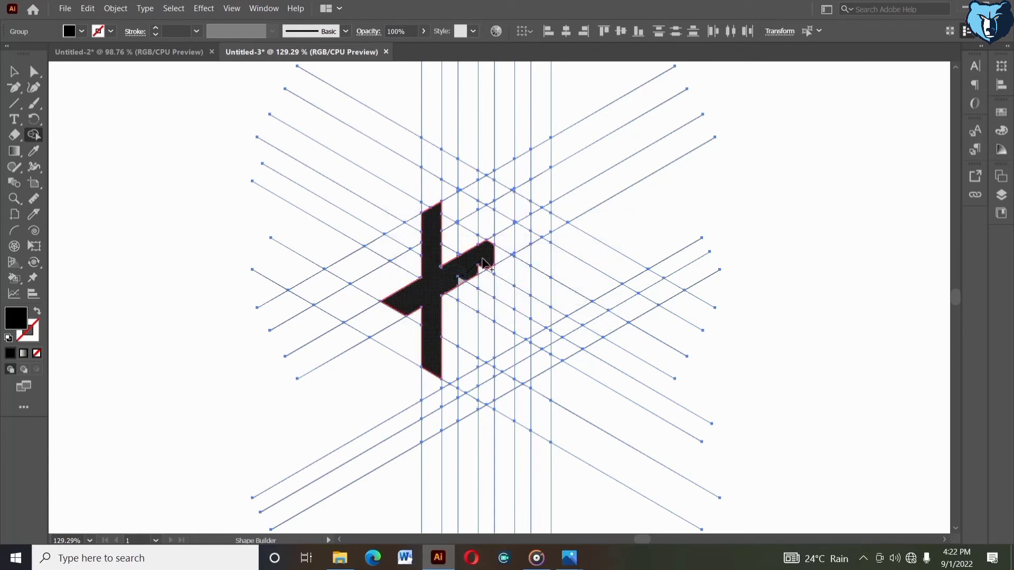
click(482, 259)
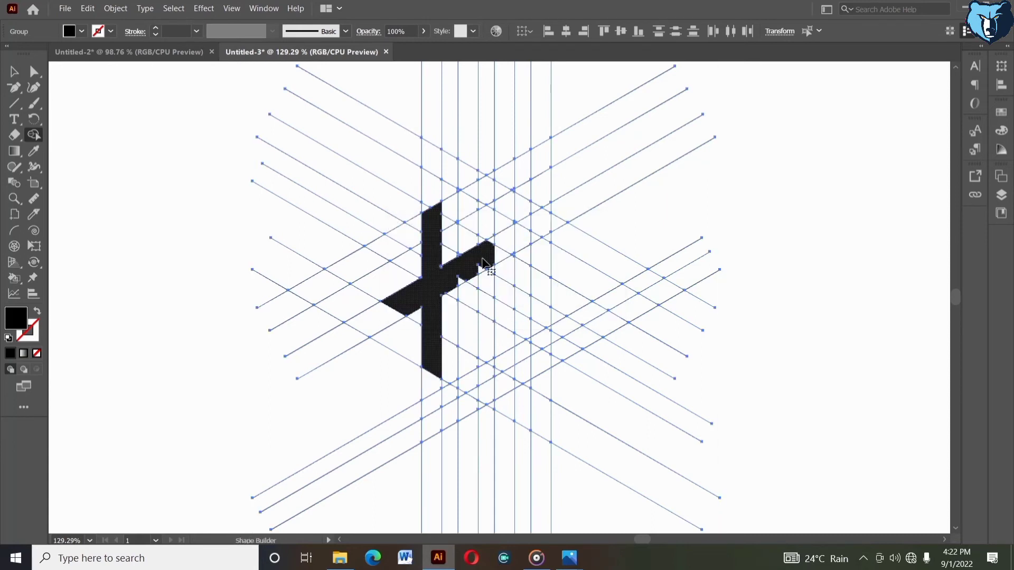
key(ctrl+z)
mouse_move(473, 255)
mouse_down()
mouse_move(459, 279)
mouse_move(465, 267)
mouse_up()
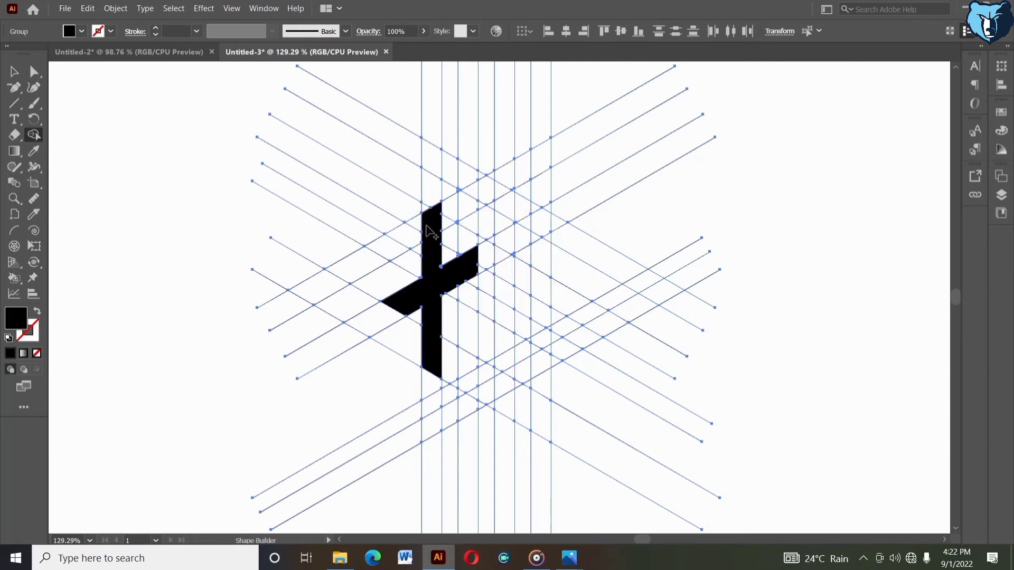
mouse_move(470, 191)
mouse_down()
mouse_move(437, 229)
mouse_move(470, 199)
mouse_move(467, 265)
mouse_move(462, 248)
mouse_up()
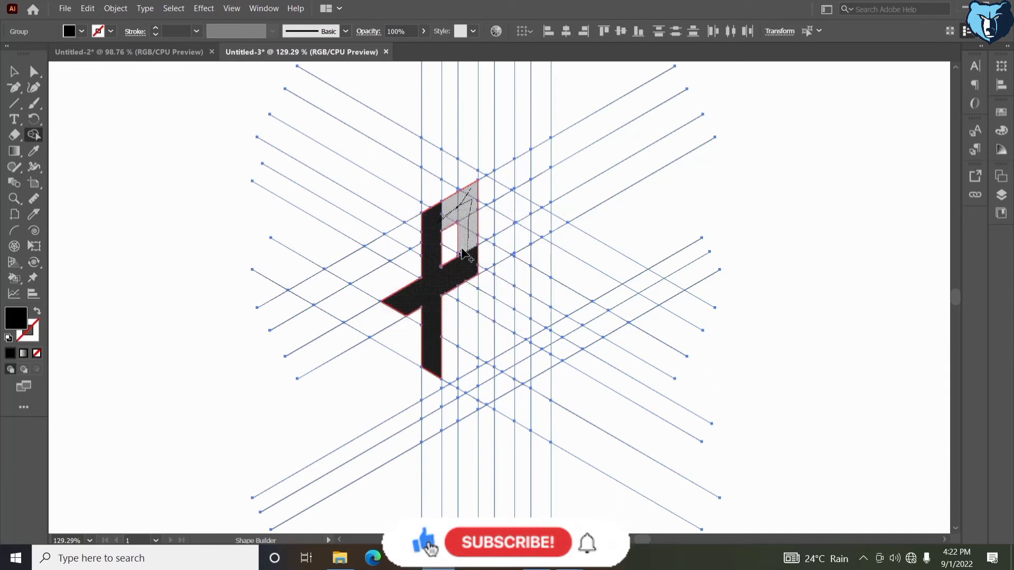
mouse_move(443, 285)
mouse_down()
mouse_move(465, 292)
mouse_move(471, 312)
mouse_move(464, 361)
mouse_up()
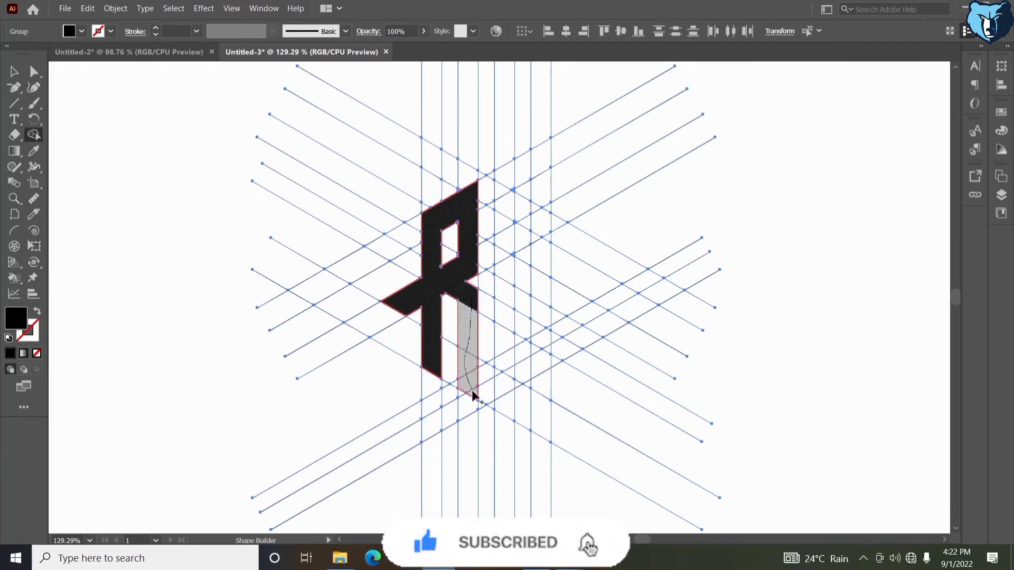
drag(474, 395, 474, 396)
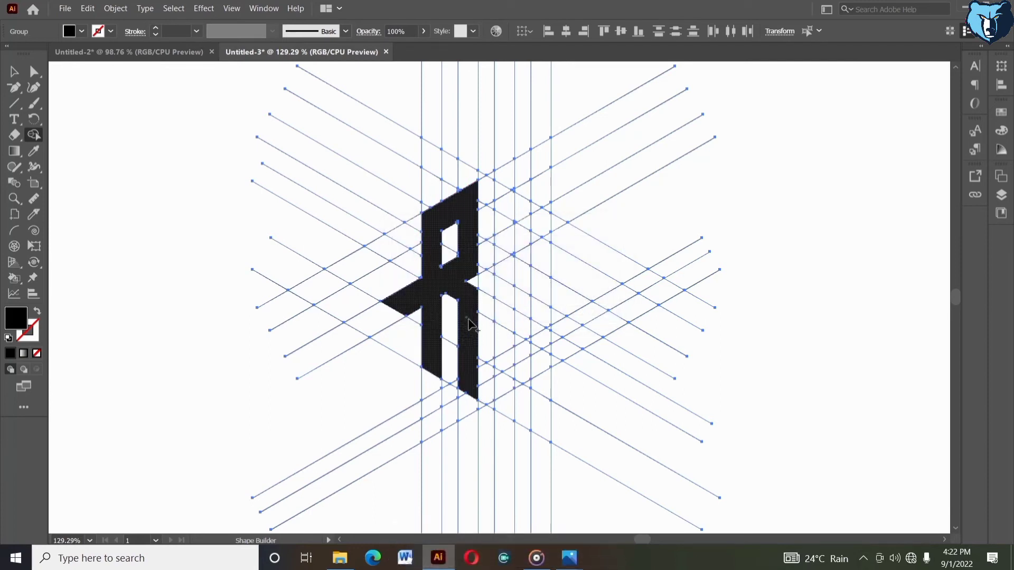
click(469, 321)
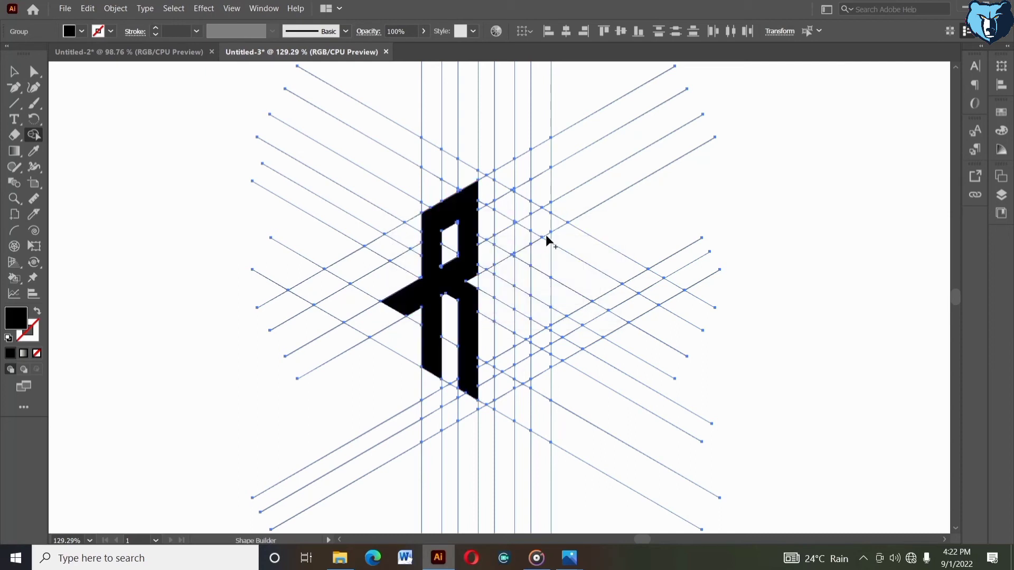
Merge lattice cells with the Shape Builder to form the S beside the R
mouse_move(547, 237)
mouse_down()
mouse_move(498, 192)
mouse_move(533, 210)
mouse_move(502, 272)
mouse_move(513, 256)
mouse_move(508, 269)
mouse_move(566, 302)
mouse_move(538, 364)
mouse_up()
drag(547, 326, 546, 359)
mouse_move(501, 393)
mouse_down()
mouse_move(534, 363)
mouse_move(502, 345)
mouse_move(499, 381)
mouse_move(501, 372)
mouse_up()
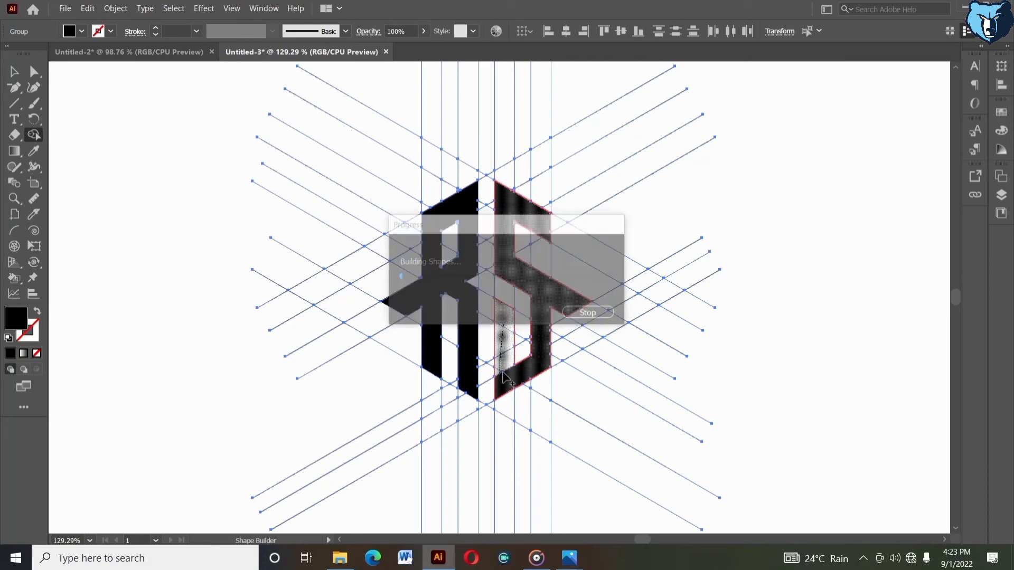
click(500, 372)
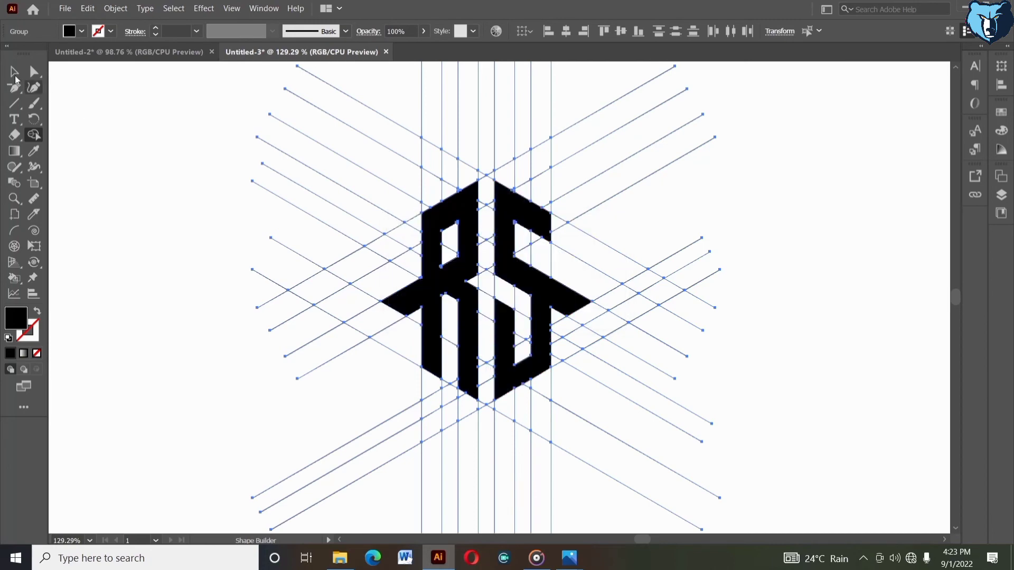
Zoom in and ungroup the built letters and lattice lines twice so the shapes are separate
click(14, 74)
click(131, 145)
scroll(309, 312, up, 1)
right_click(432, 288)
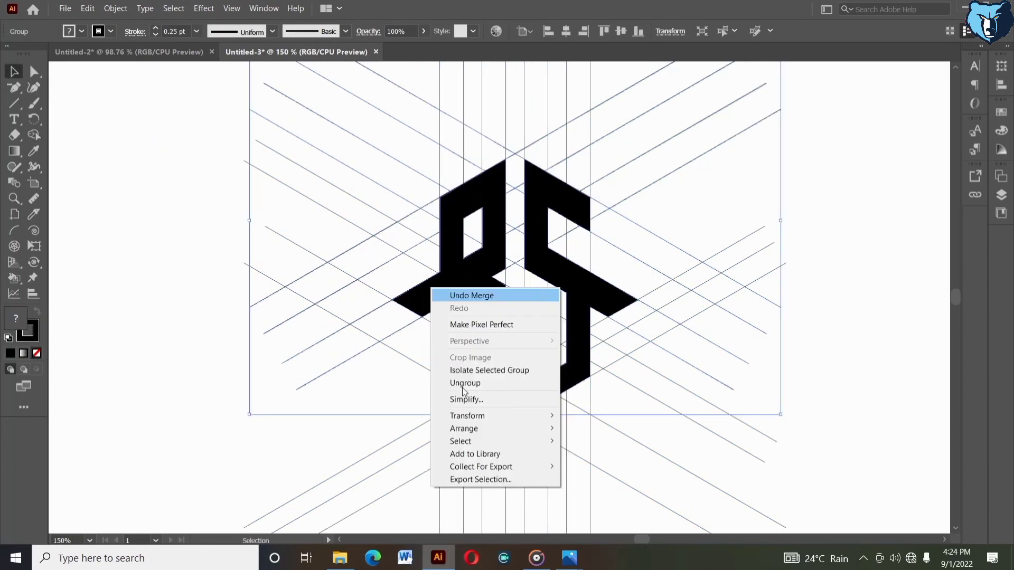
click(462, 384)
click(407, 384)
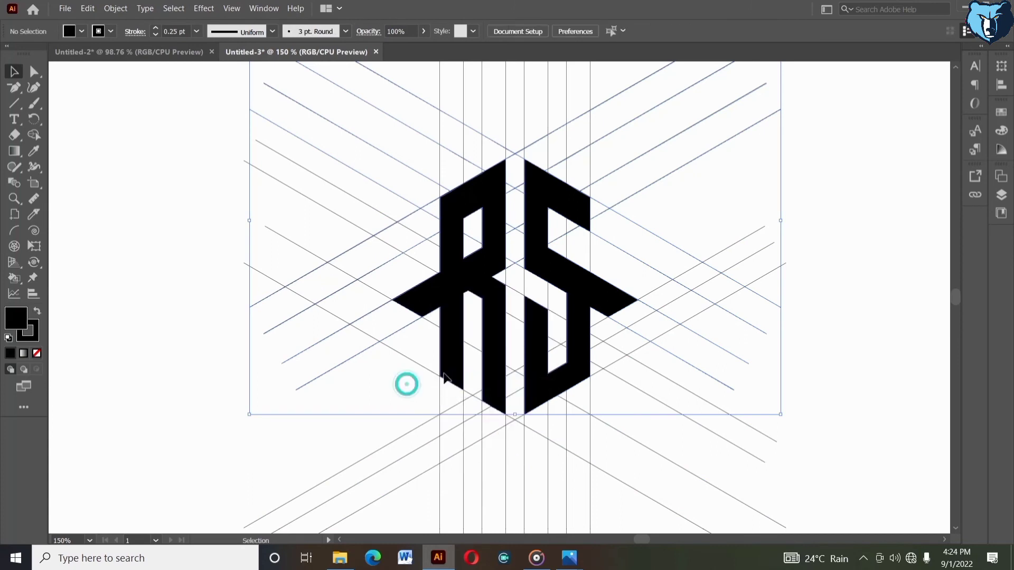
click(525, 351)
right_click(526, 350)
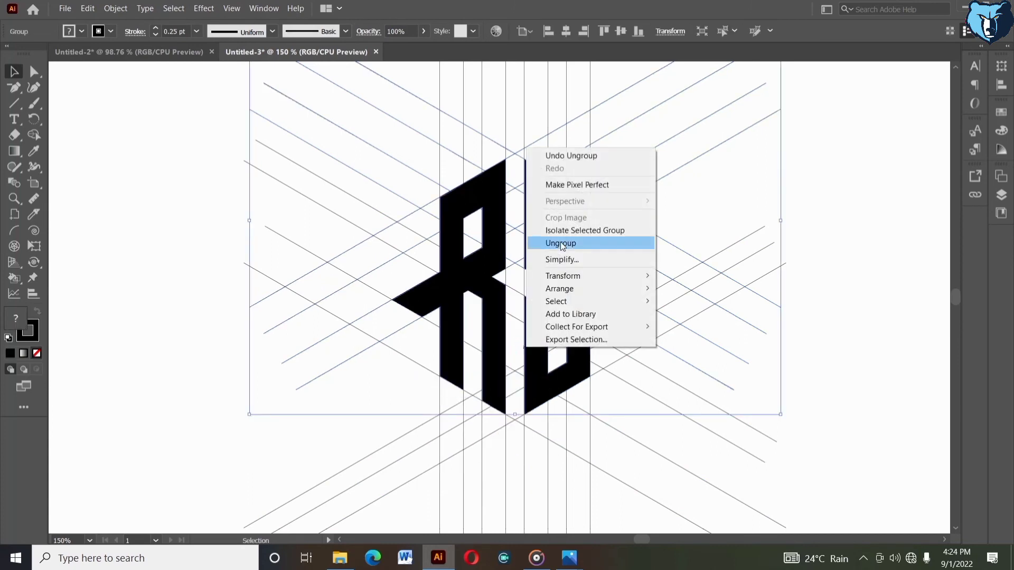
click(561, 244)
click(374, 378)
Select both the R and S letter shapes and cut them from the artwork
click(448, 301)
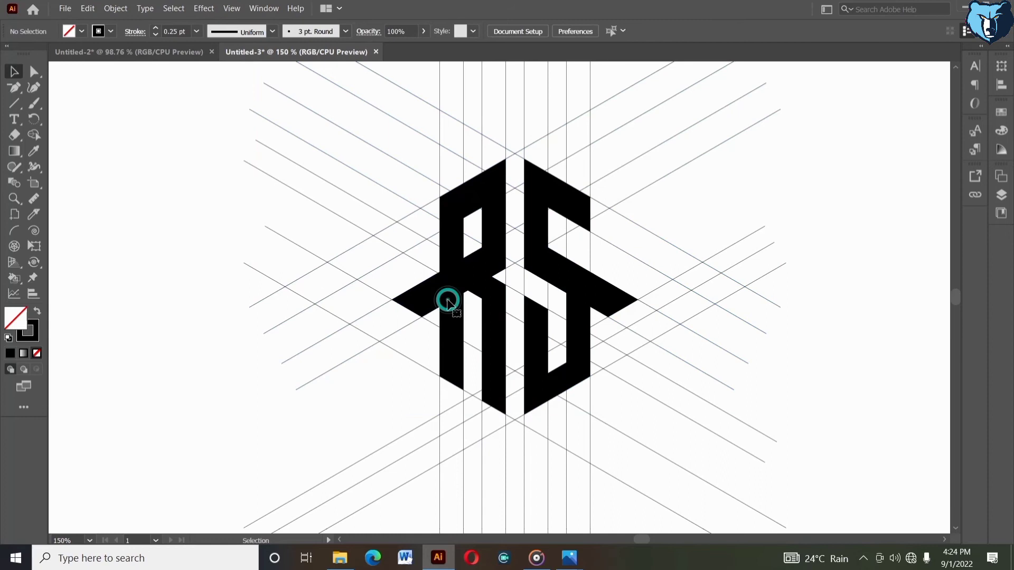
shift+click(528, 348)
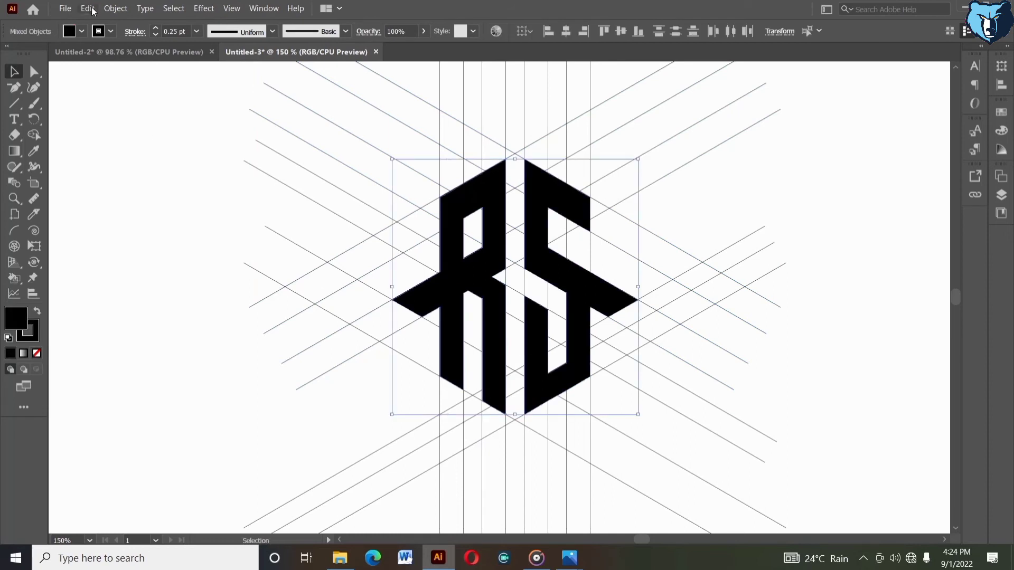
click(88, 9)
click(100, 47)
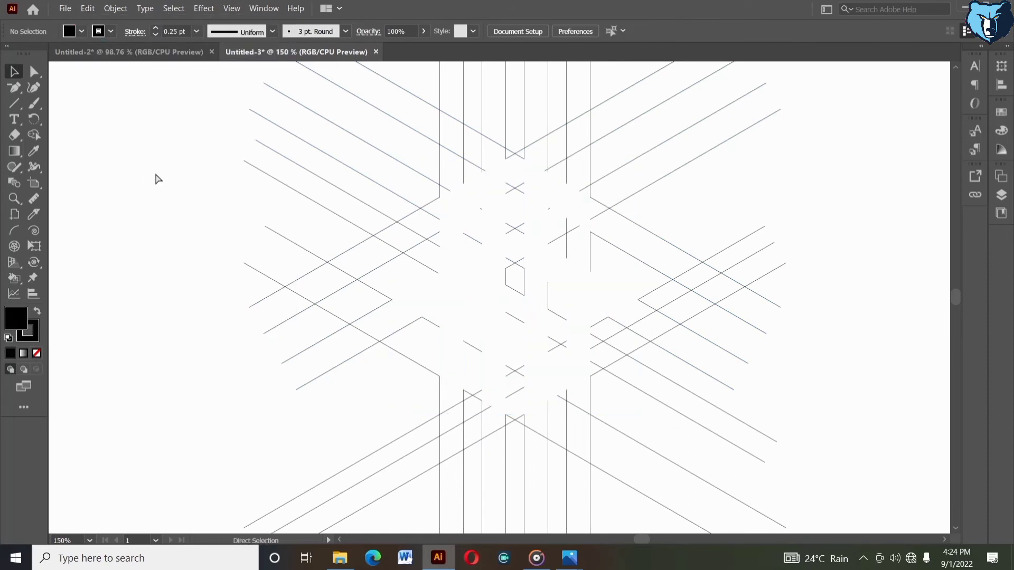
Fit the artboard in the window, then select all the remaining lattice lines and delete them
key(v)
key(ctrl+0)
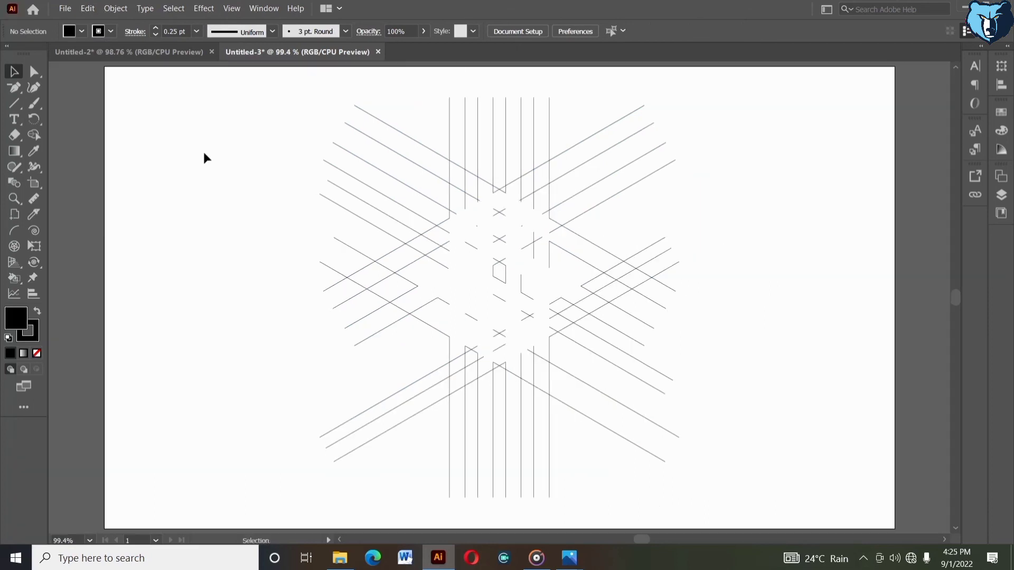
drag(242, 141, 738, 495)
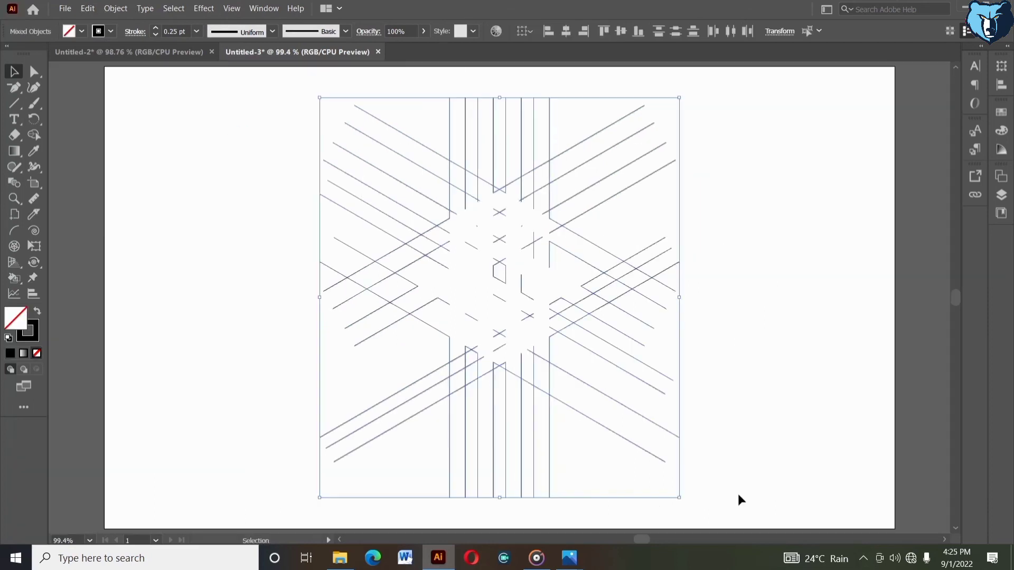
key(Delete)
Paste the RS letters back in place and scale them up slightly
click(86, 14)
click(103, 112)
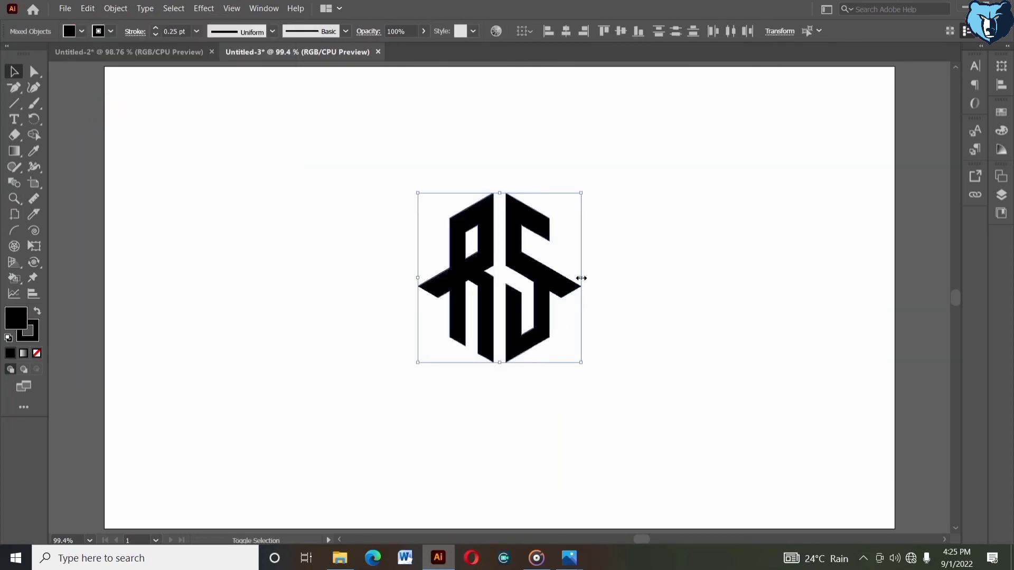
drag(581, 277, 615, 275)
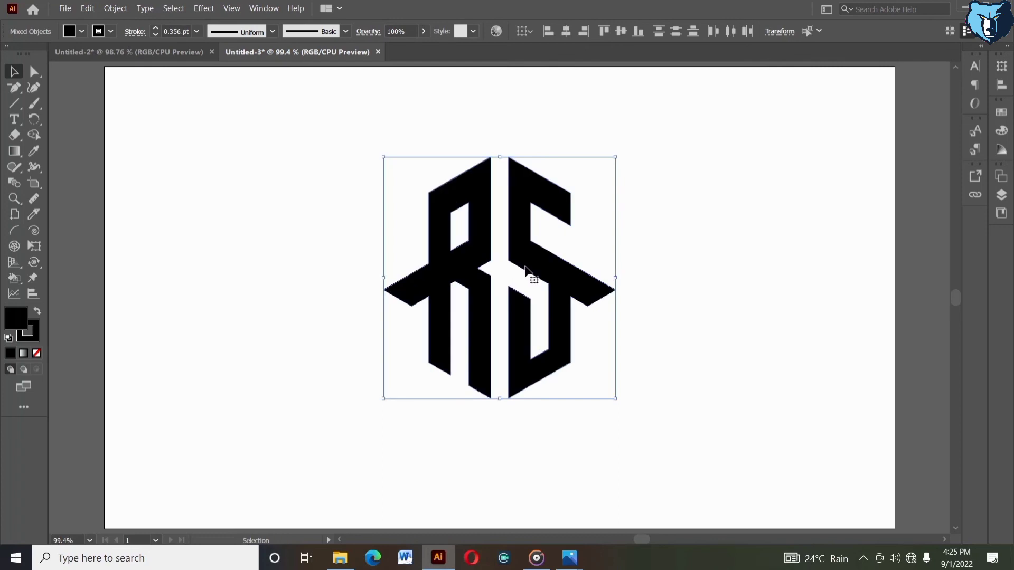
Set the letters' stroke to none
click(82, 31)
click(8, 56)
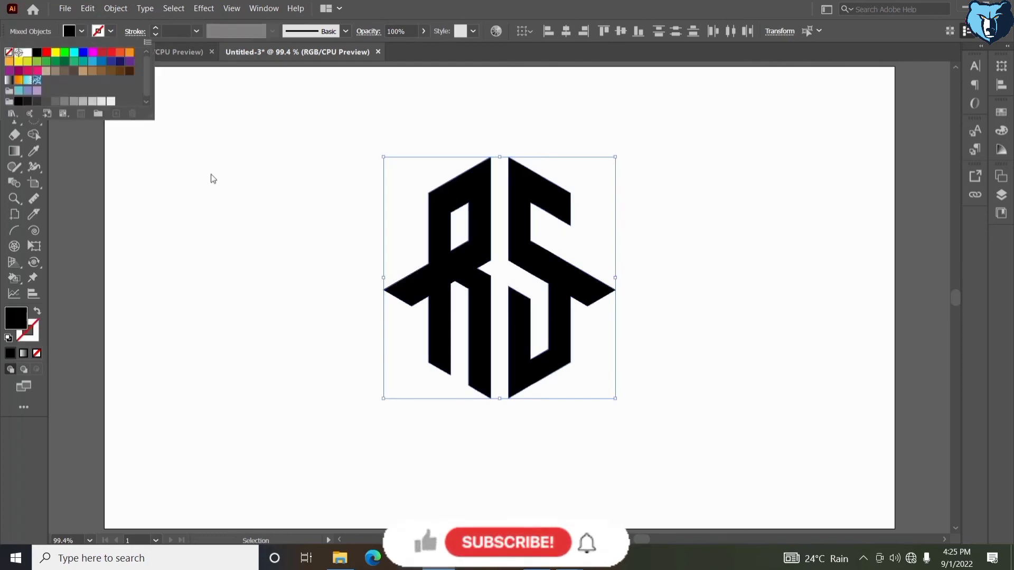
click(210, 174)
Group the R and S shapes and align the group to the horizontal and vertical centre of the artboard
drag(255, 180, 617, 377)
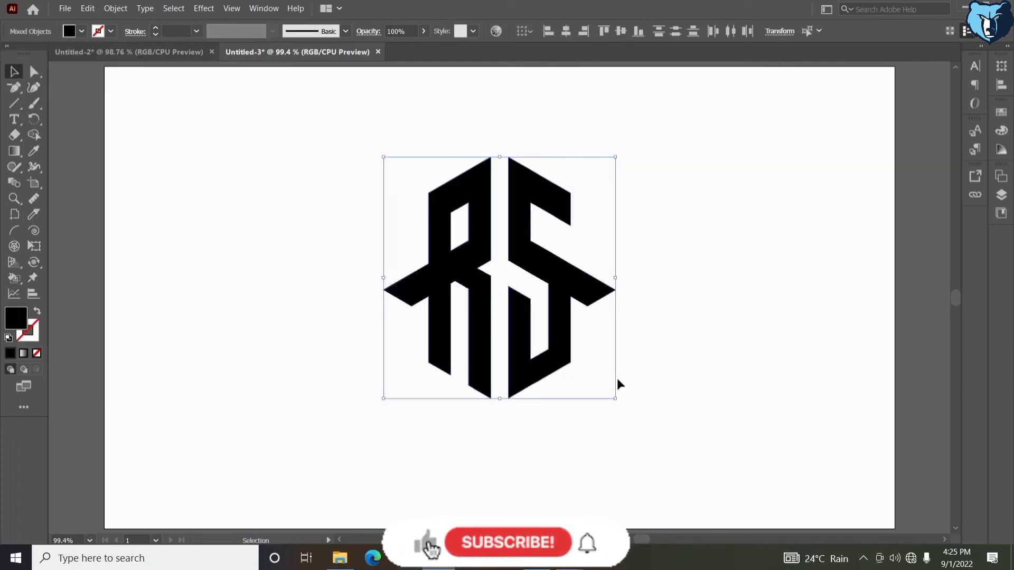
right_click(564, 91)
click(593, 174)
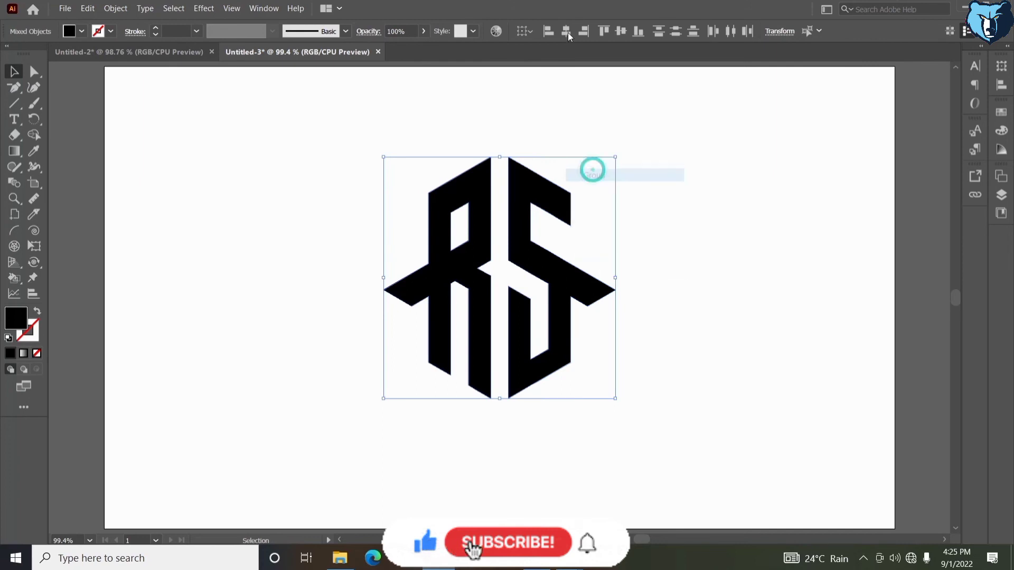
click(565, 30)
click(621, 31)
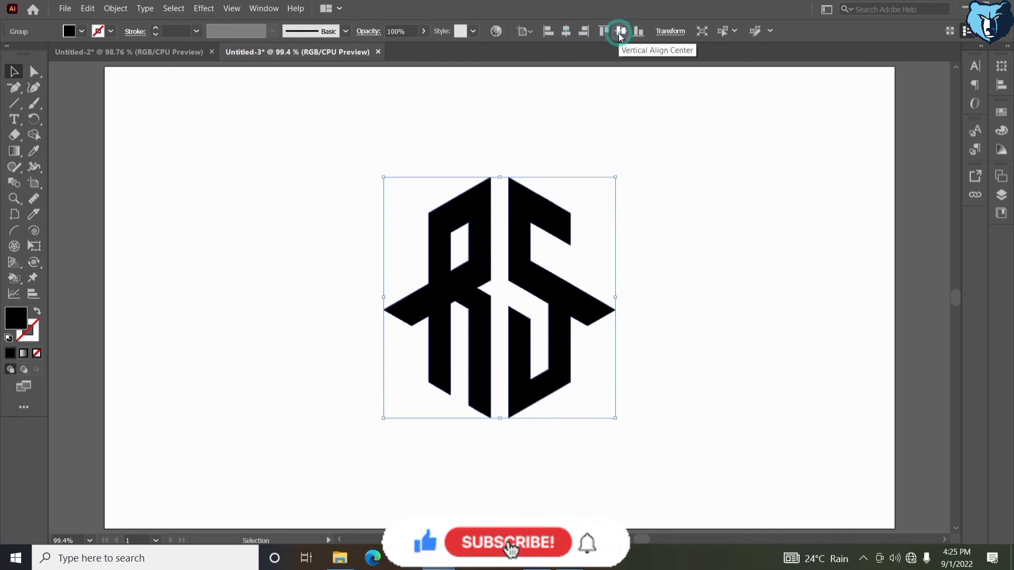
click(642, 184)
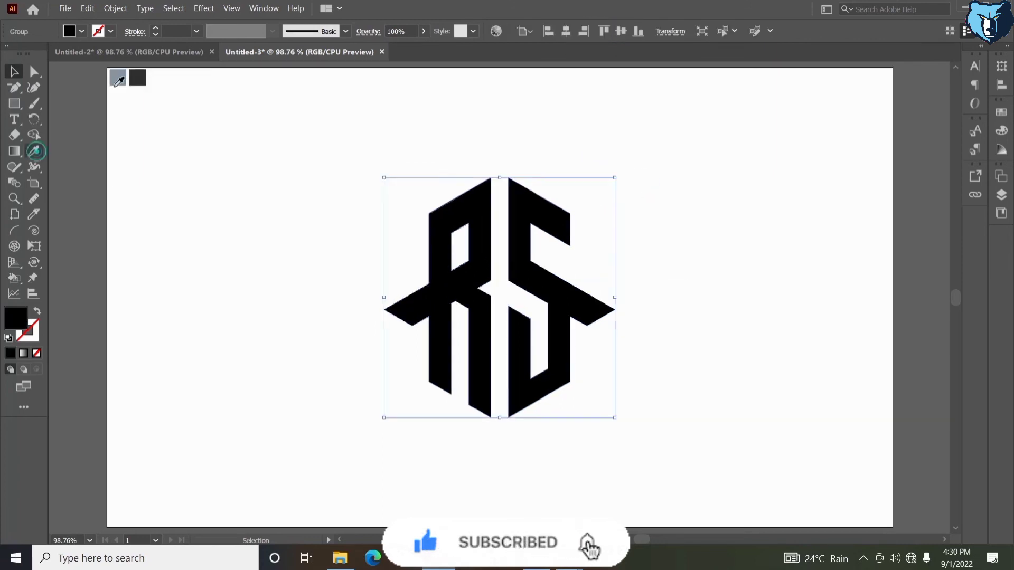
Fill the logo with the light blue-grey sample colour using the Eyedropper, then delete that colour sample square
click(116, 83)
key(v)
key(ctrl+shift+a)
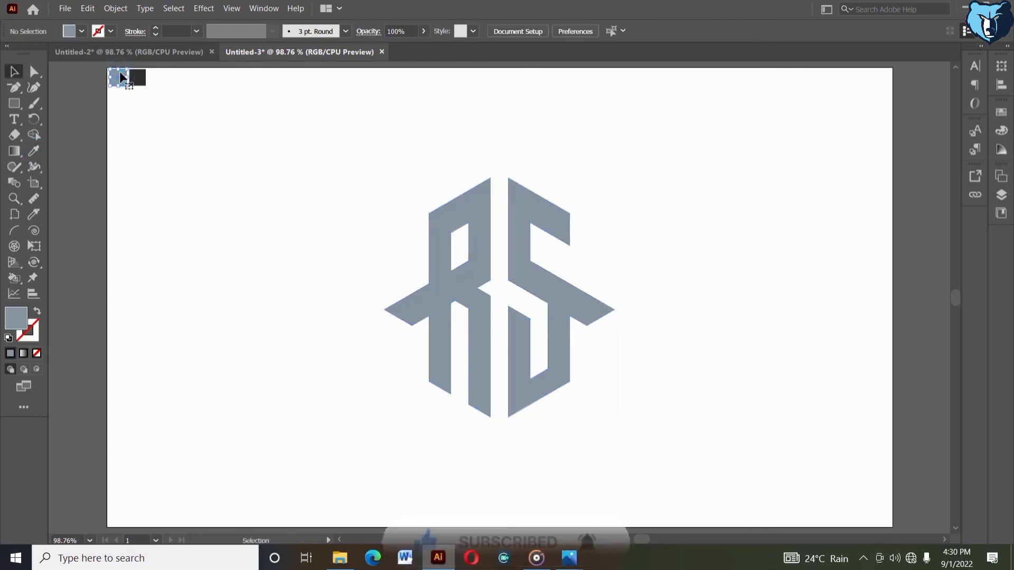
click(119, 71)
key(Delete)
Draw a rectangle covering the whole artboard and send it behind the logo
key(m)
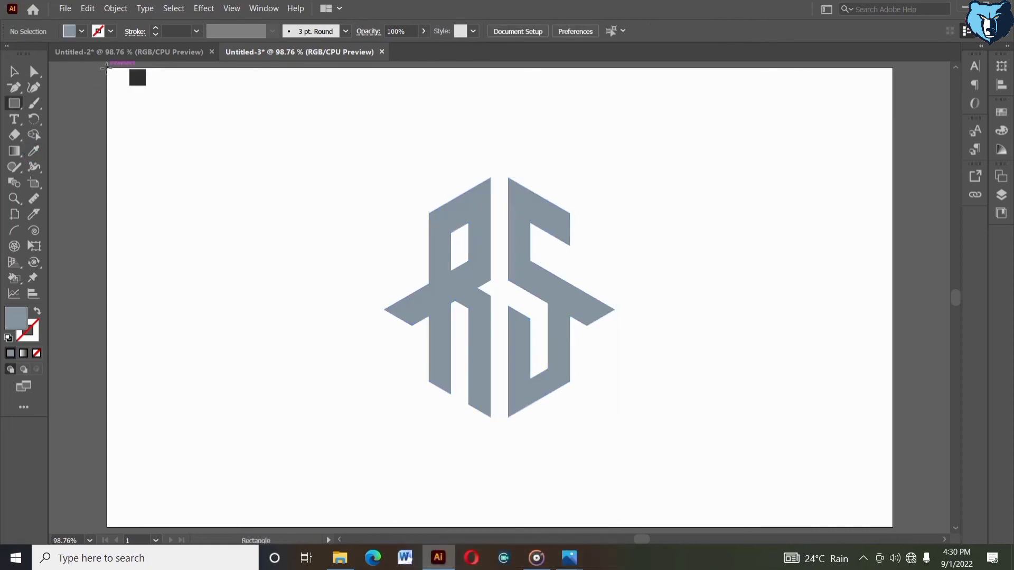
drag(106, 69, 893, 526)
click(15, 71)
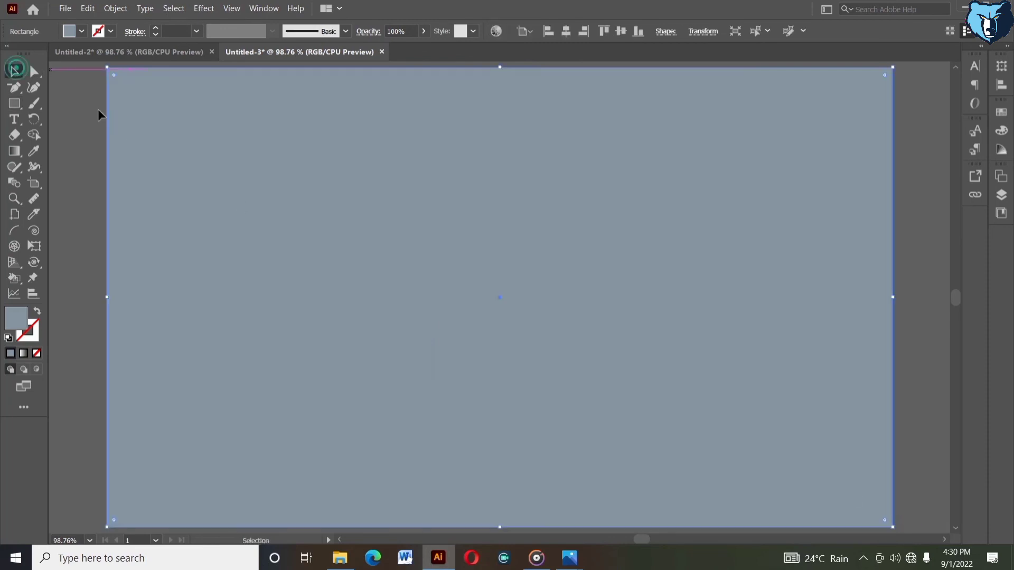
right_click(98, 114)
mouse_move(135, 317)
click(250, 355)
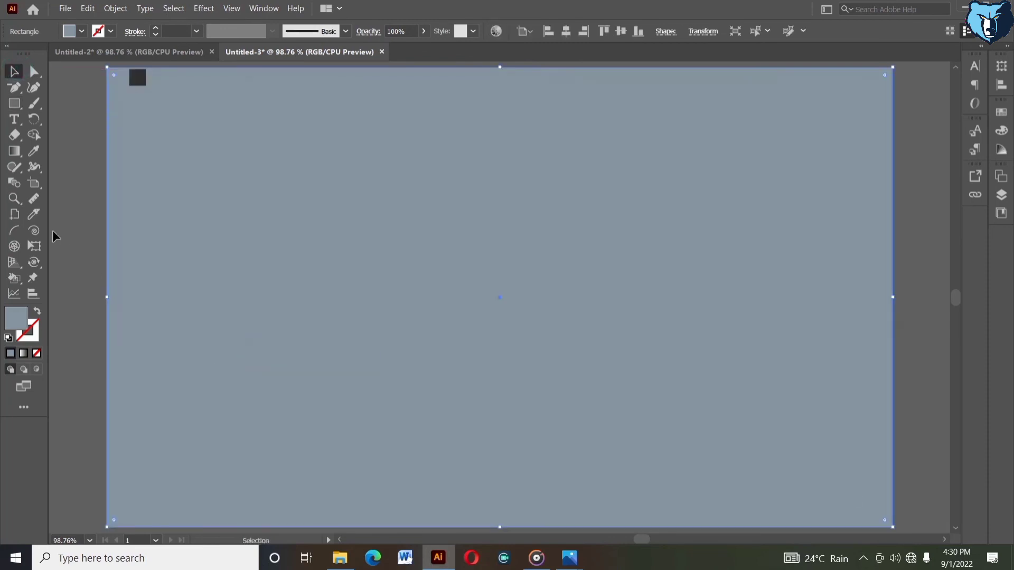
Fill the background rectangle with the dark grey sample colour using the Eyedropper, then delete that sample square
click(33, 151)
click(137, 78)
key(v)
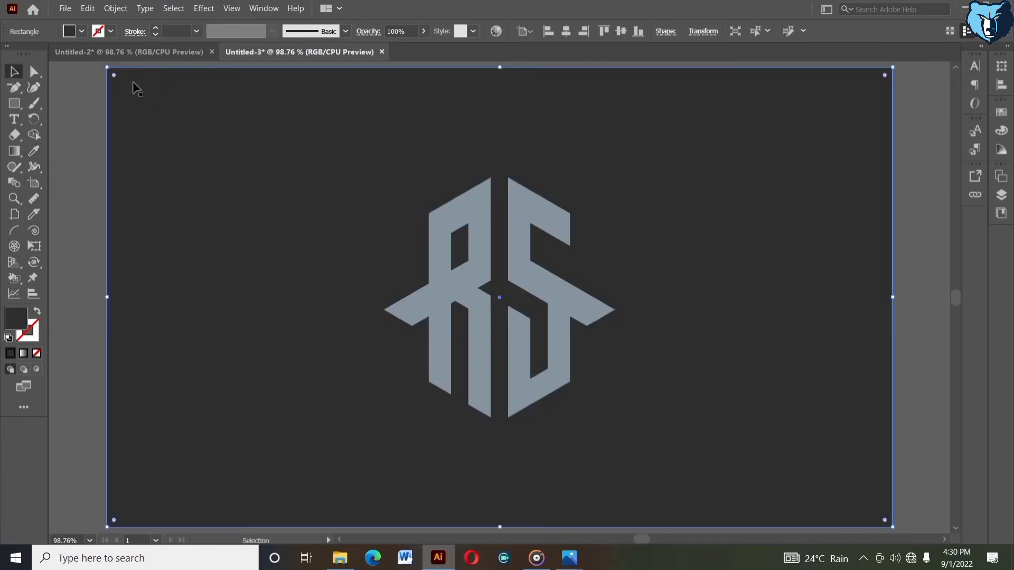
click(144, 80)
key(Delete)
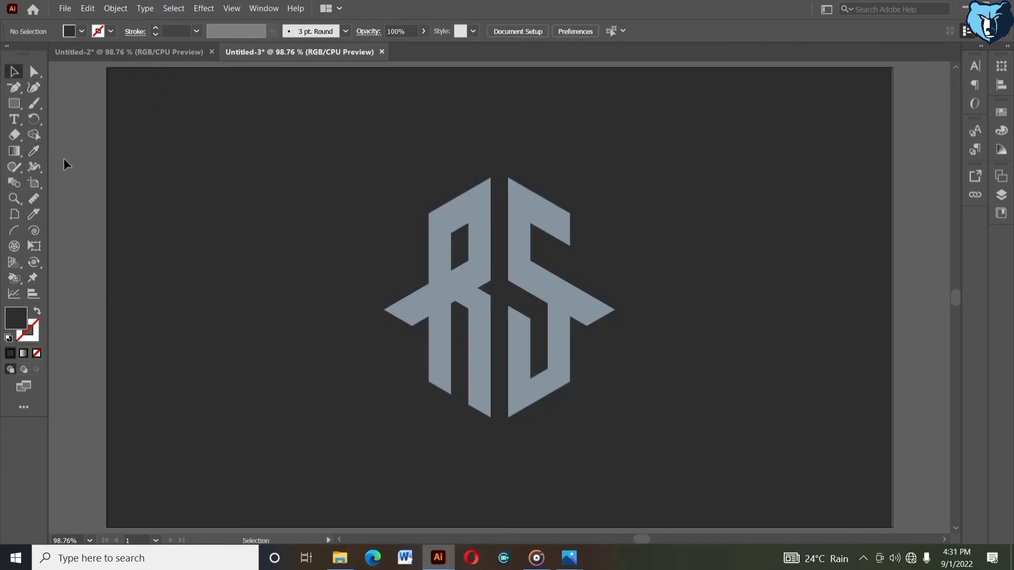
Select the logo and enlarge it slightly on the dark background
click(558, 370)
click(614, 312)
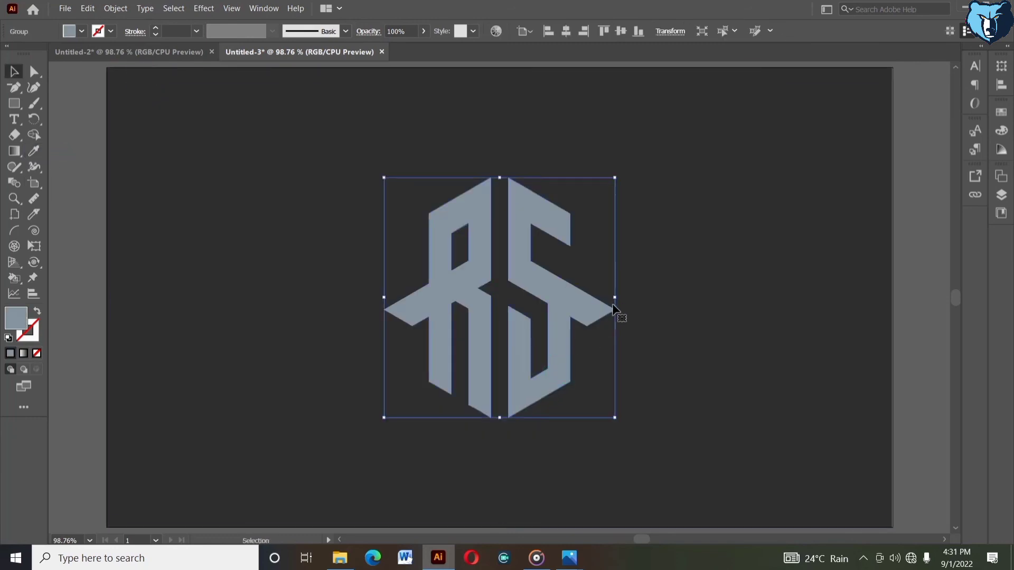
drag(615, 297, 645, 298)
click(86, 176)
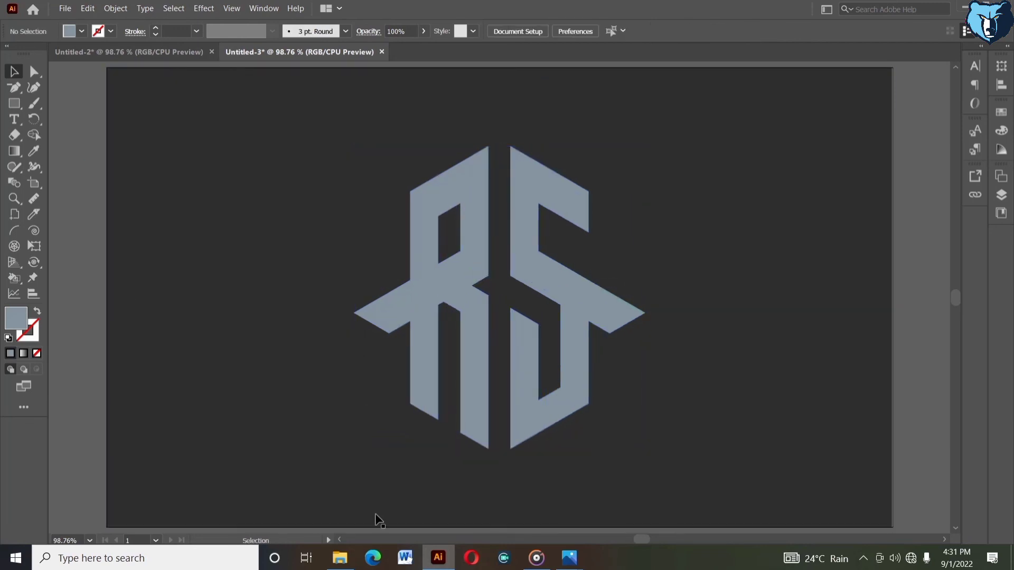